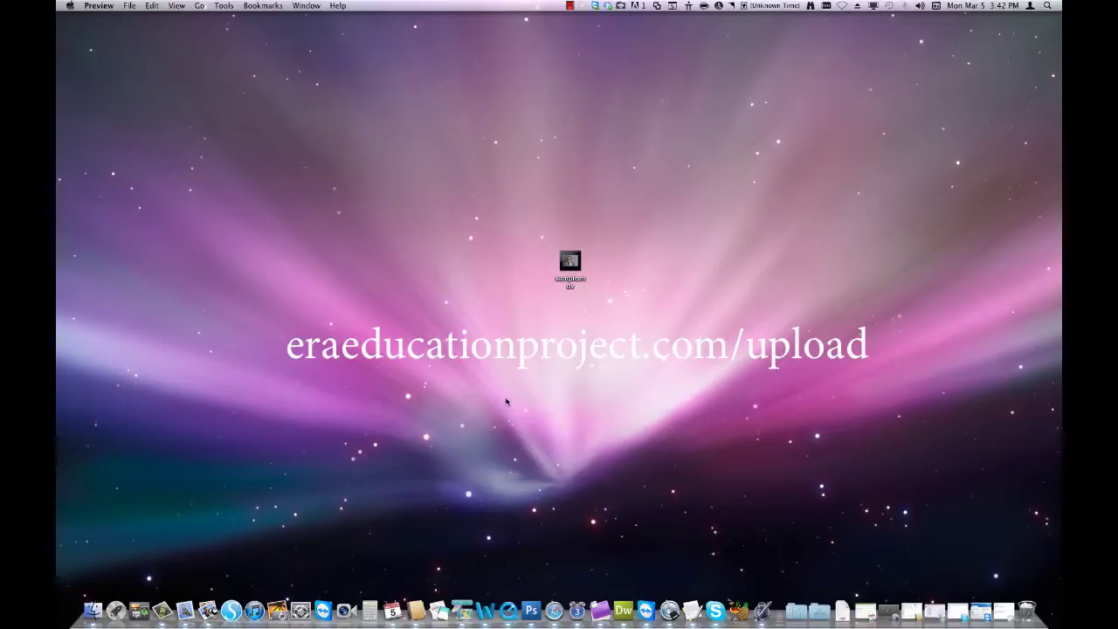
- Select sample.mov on the desktop and move it slightly up and to the left
{"action": "left_click", "coordinate": [571, 271]}
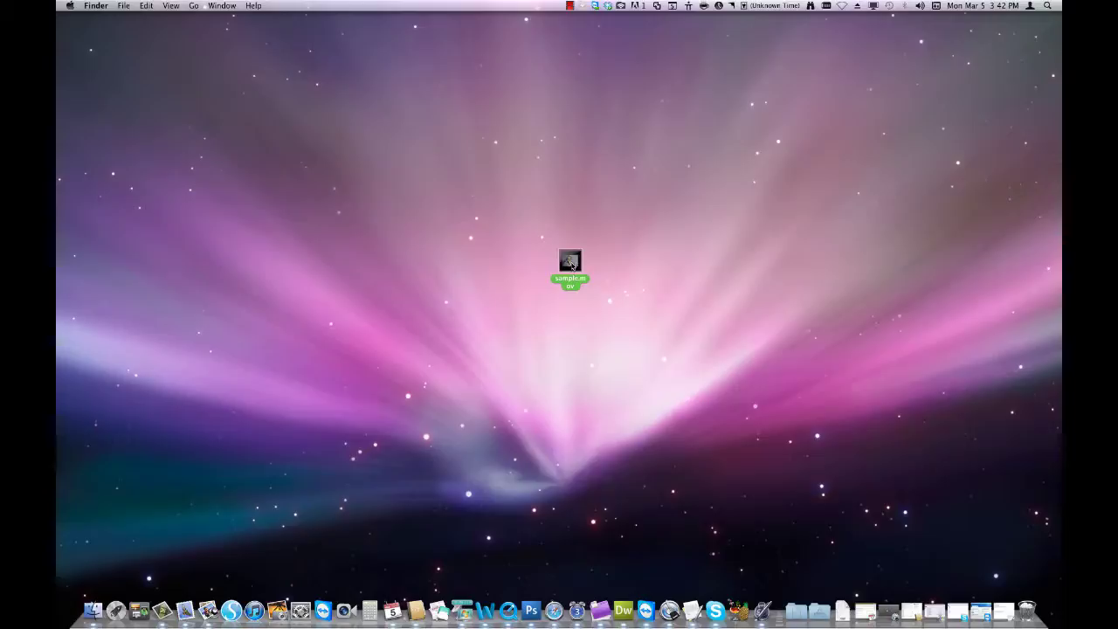
{"action": "left_click_drag", "start_coordinate": [571, 271], "coordinate": [511, 237]}
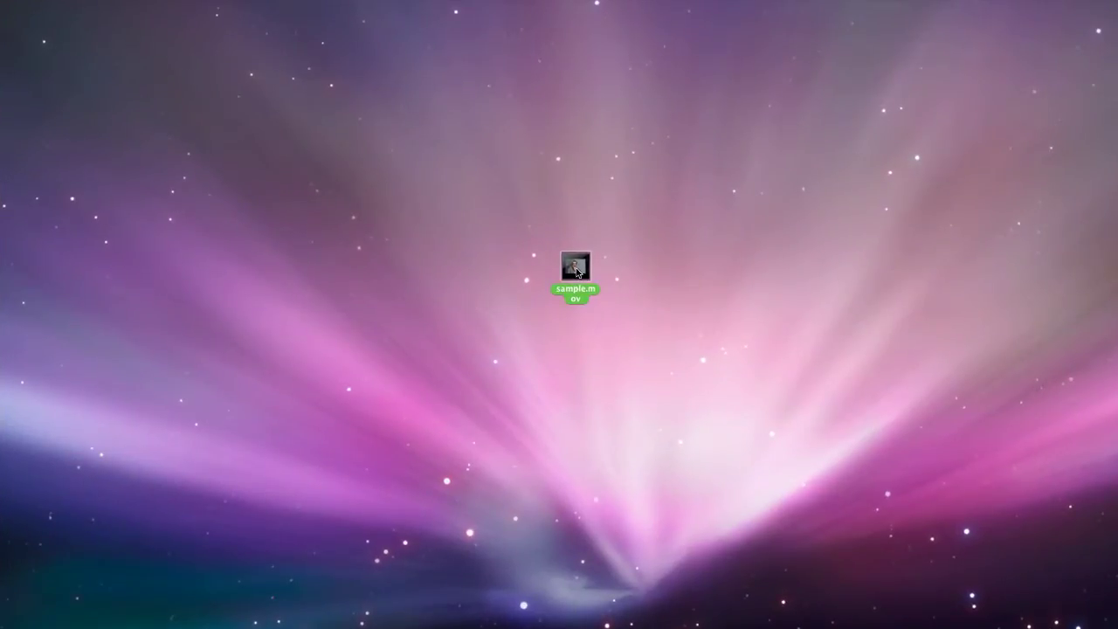
- Show Get Info for sample.mov (469.2 MB, 720 × 480) and place the window on the right
{"action": "key", "text": "super+i"}
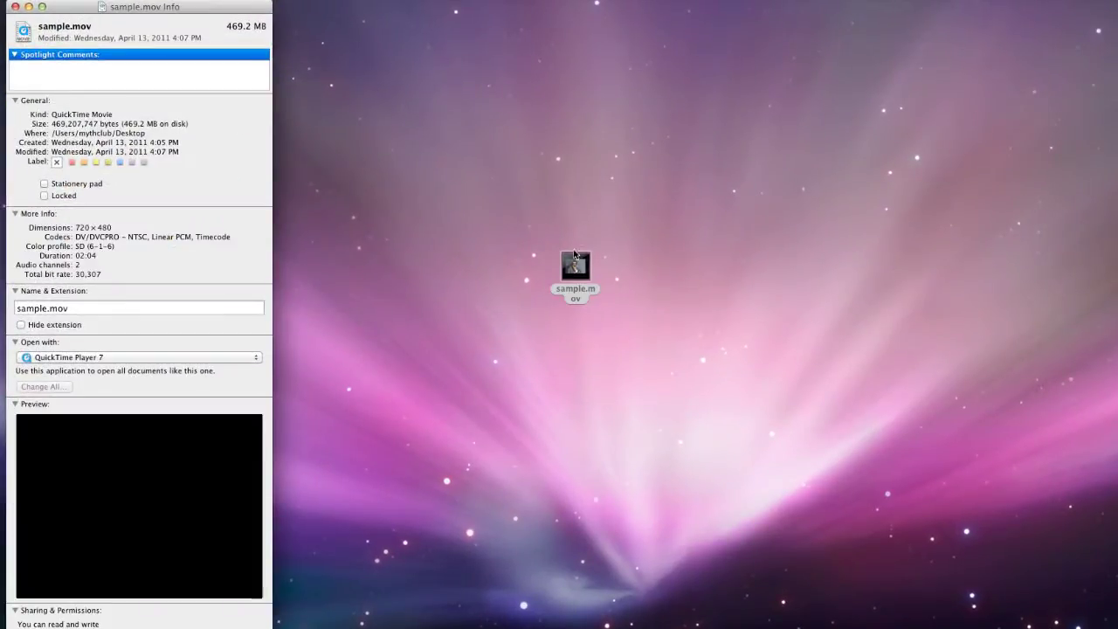
{"action": "left_click_drag", "start_coordinate": [210, 12], "coordinate": [984, 8]}
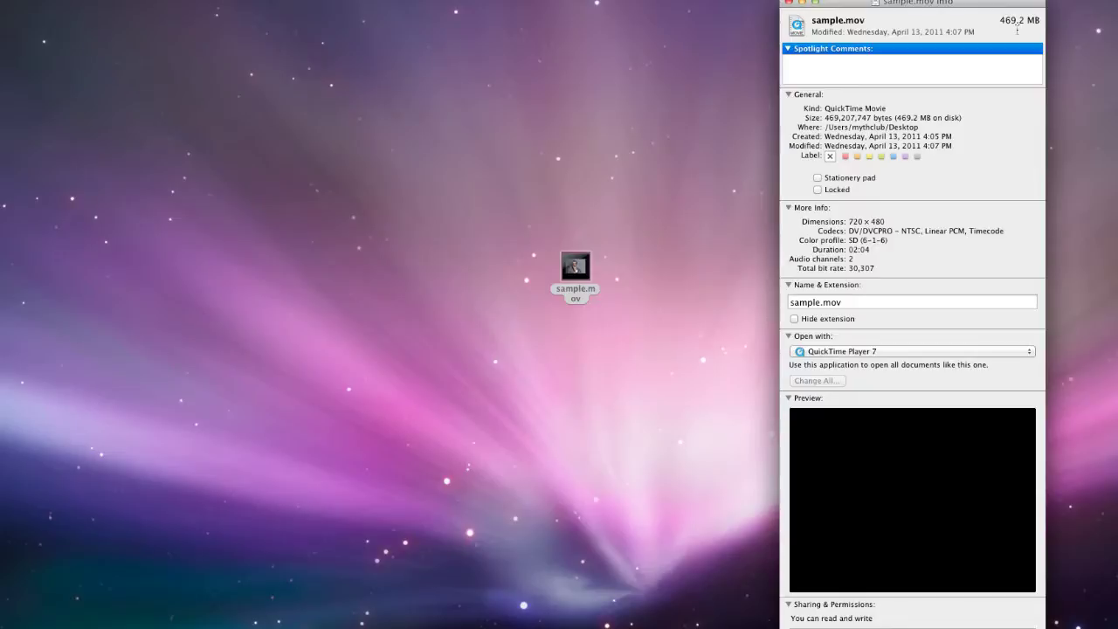
- Close the info window, search Google for handbrake and open the handbrake.fr download page
{"action": "left_click", "coordinate": [789, 4]}
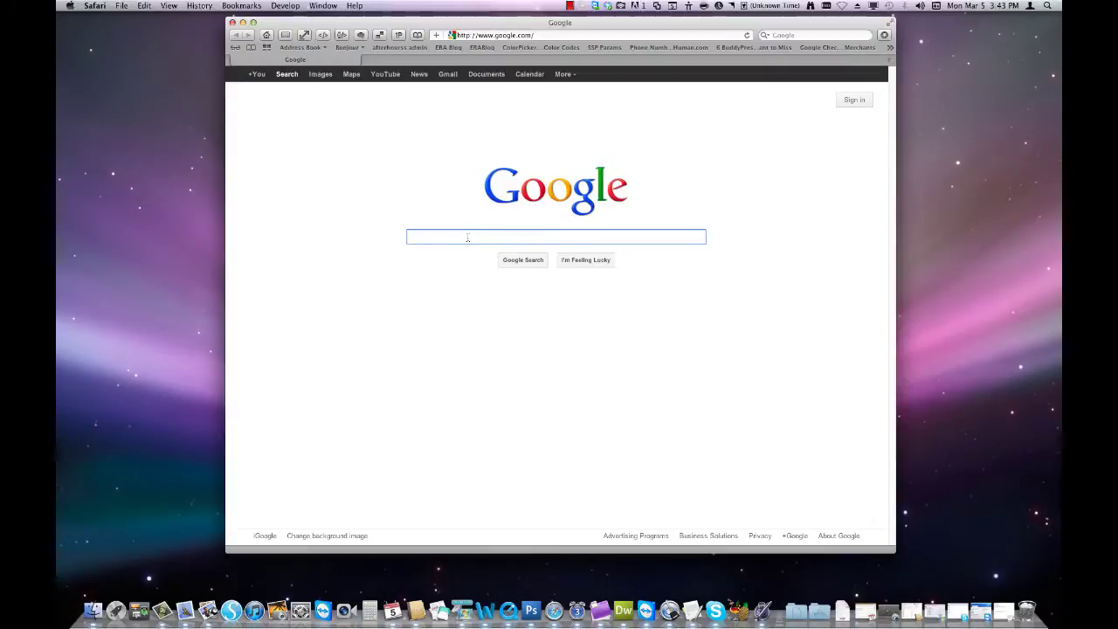
{"action": "type", "text": "handbrake"}
{"action": "key", "text": "Return"}
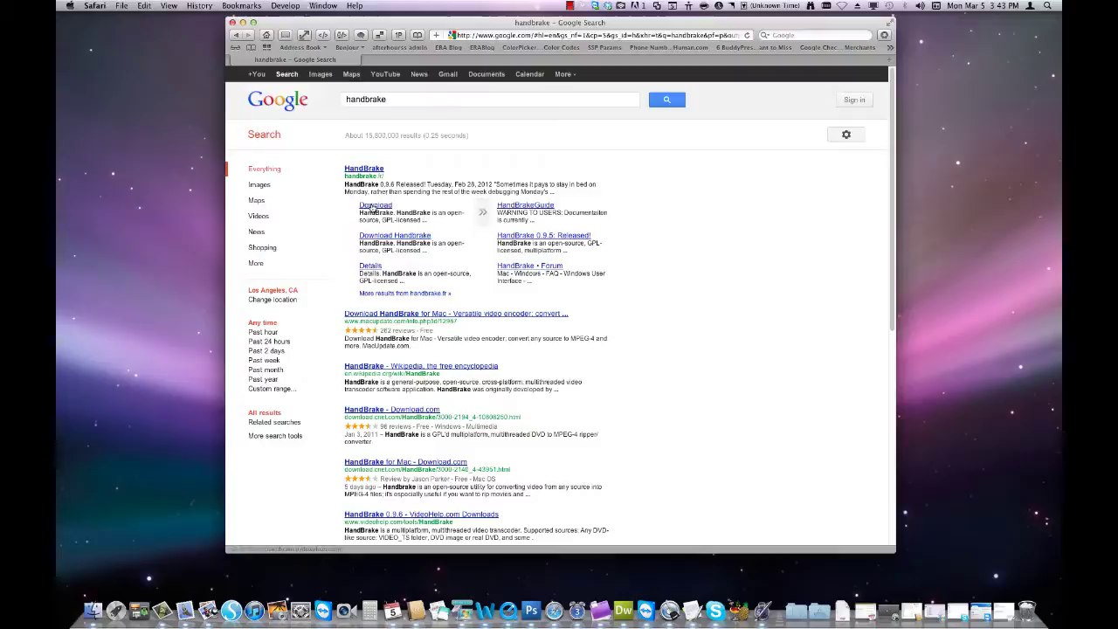
{"action": "left_click", "coordinate": [389, 235]}
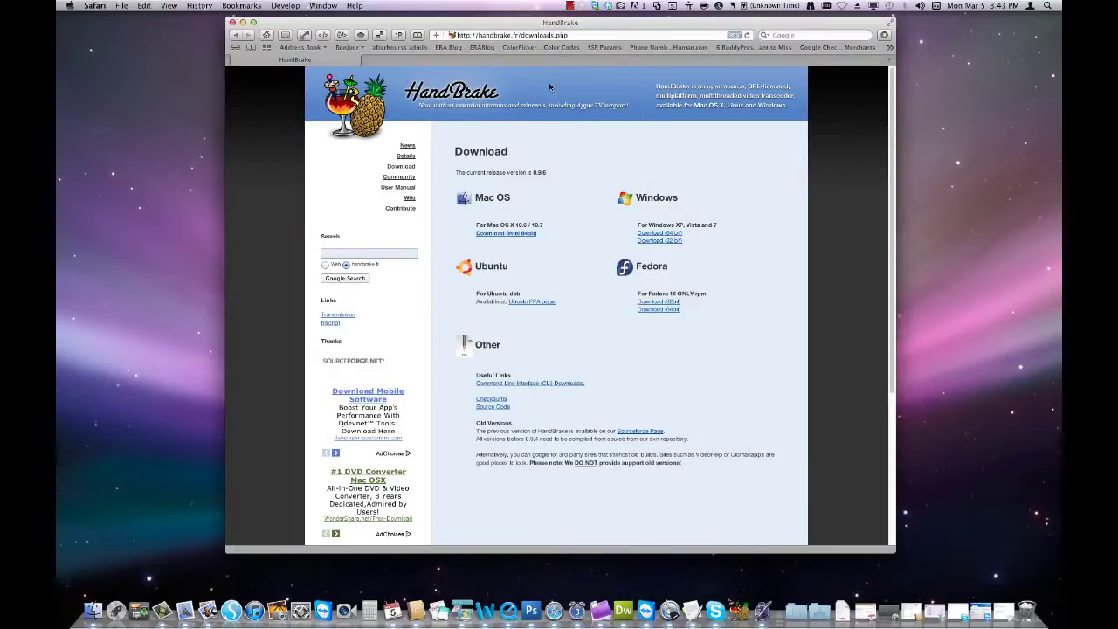
- Close Safari and move sample.mov back slightly to the right on the desktop
{"action": "left_click_drag", "start_coordinate": [361, 33], "coordinate": [428, 33]}
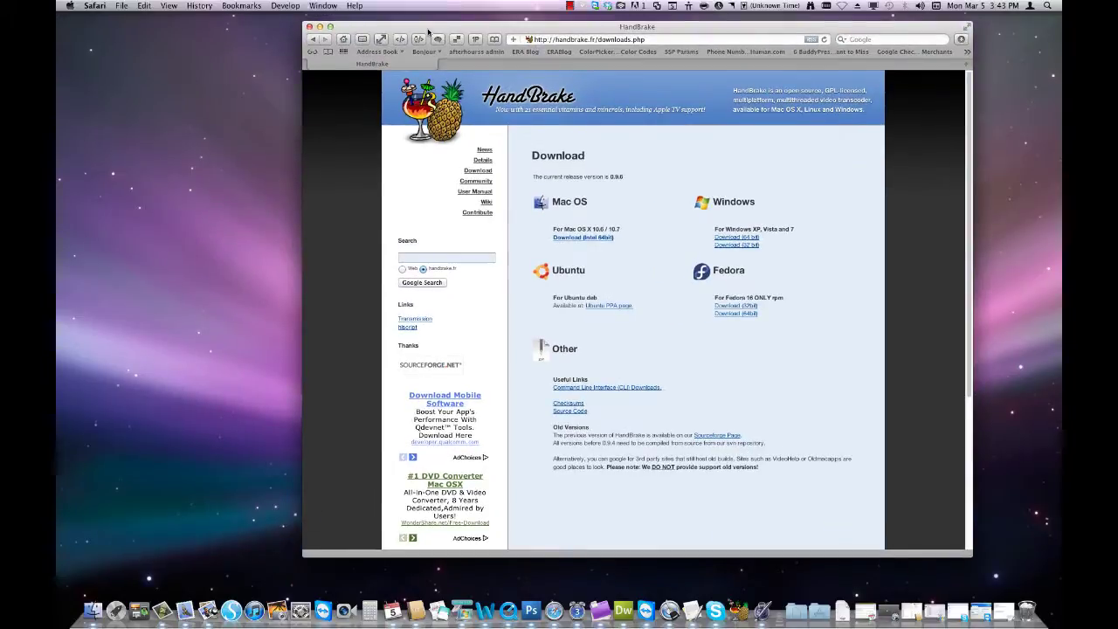
{"action": "left_click", "coordinate": [309, 27]}
{"action": "left_click_drag", "start_coordinate": [510, 229], "coordinate": [566, 233]}
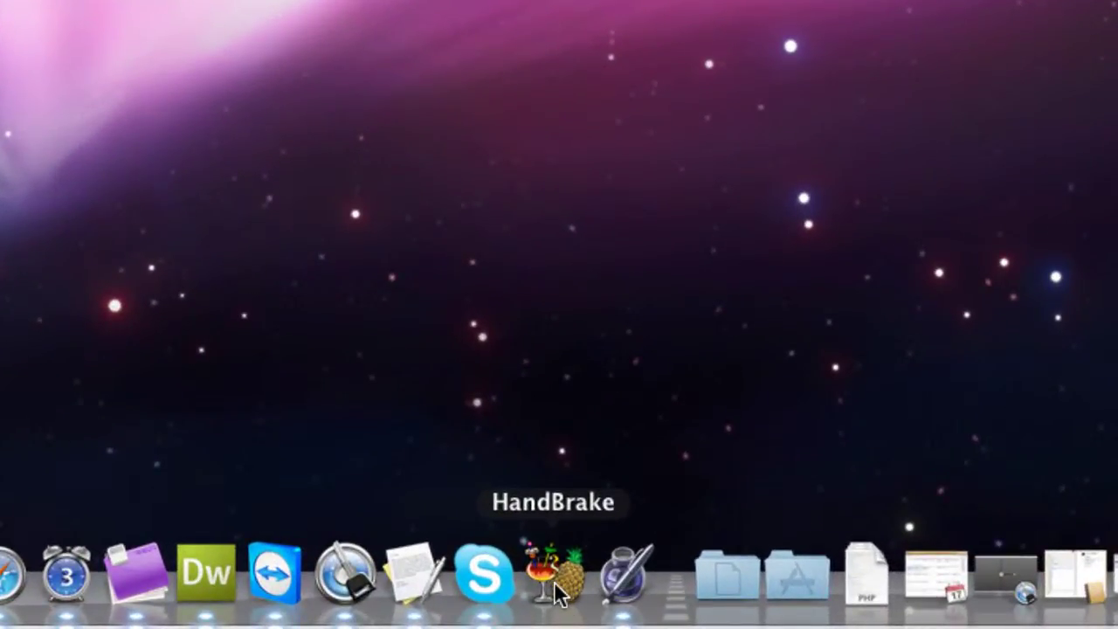
- Launch HandBrake and select sample.mov from the Desktop in the source file dialog
{"action": "left_click", "coordinate": [559, 597]}
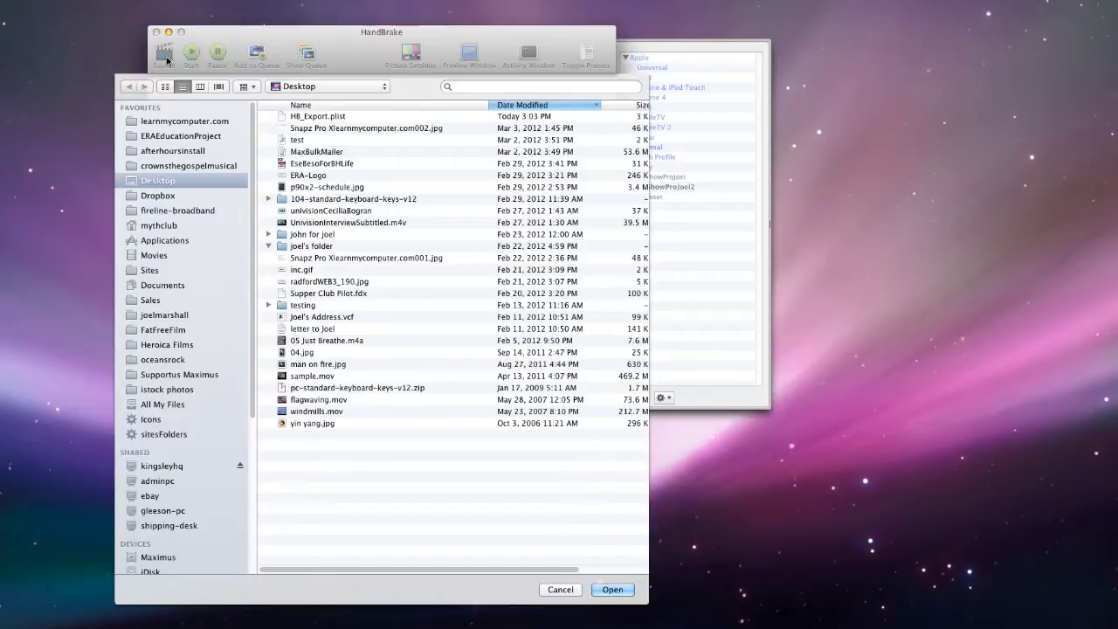
{"action": "left_click", "coordinate": [556, 592]}
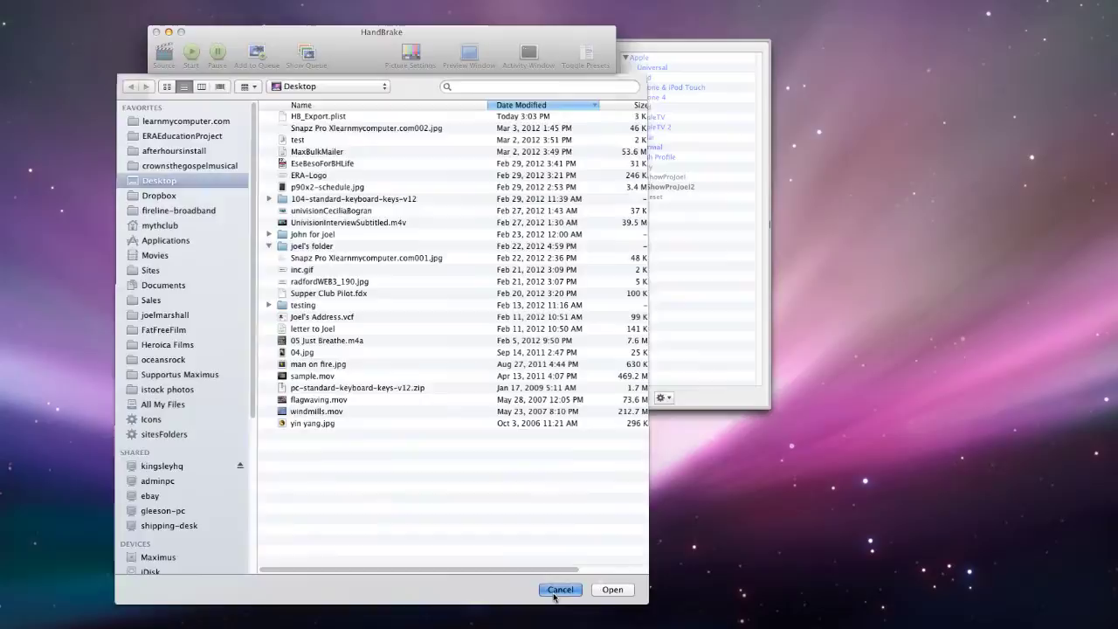
{"action": "left_click", "coordinate": [160, 56]}
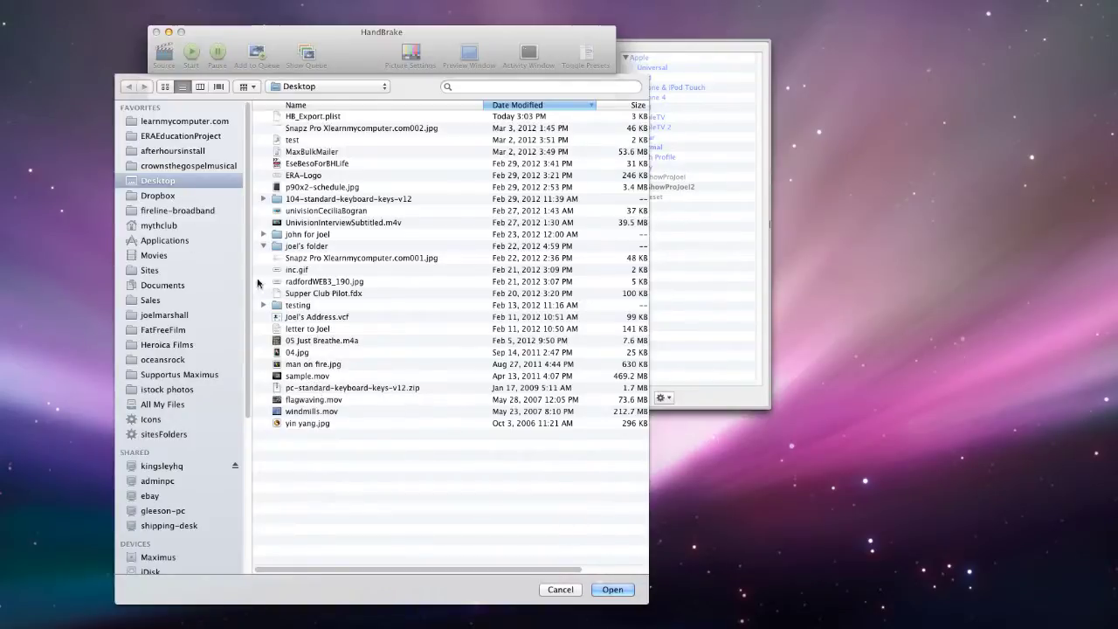
{"action": "left_click", "coordinate": [286, 376]}
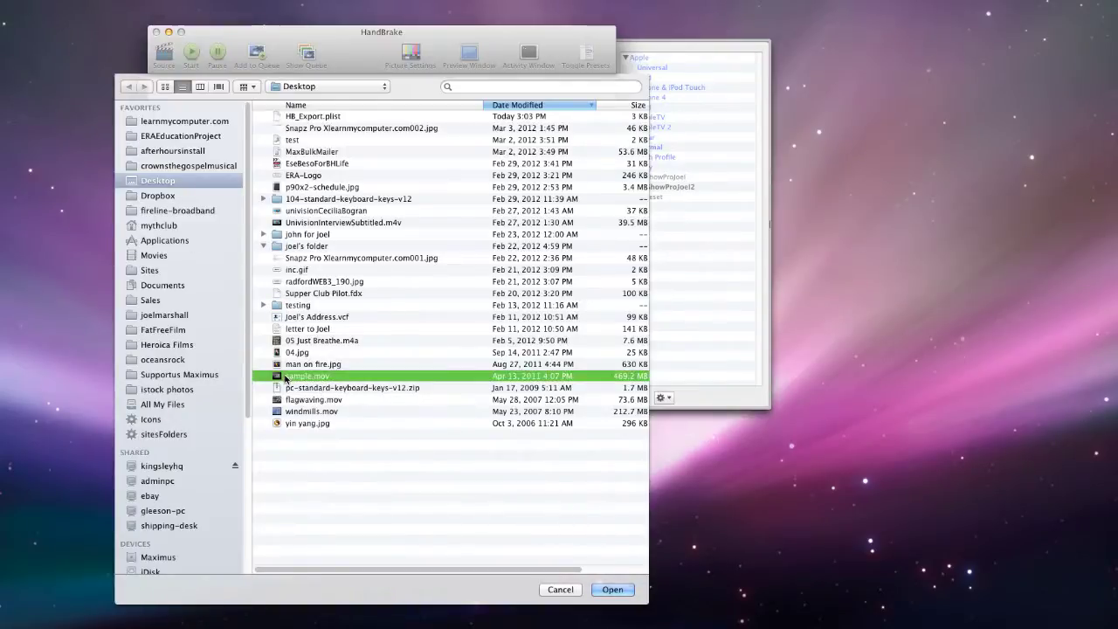
- Load sample.mov as the source and apply the ERAPreset settings
{"action": "left_click", "coordinate": [613, 589]}
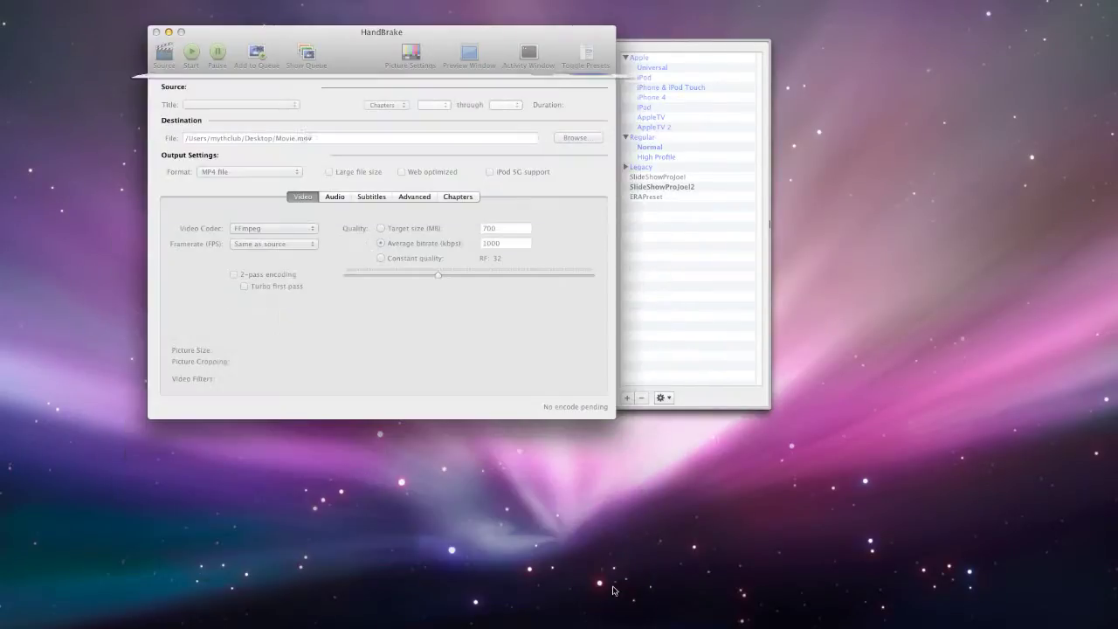
{"action": "left_click_drag", "start_coordinate": [358, 68], "coordinate": [449, 86]}
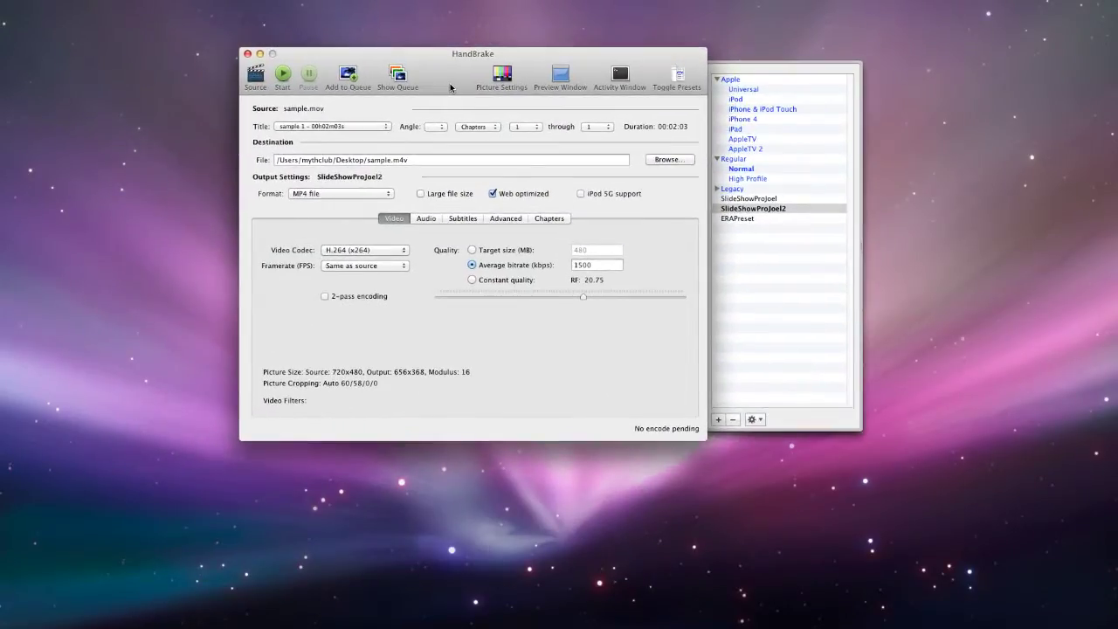
{"action": "left_click", "coordinate": [726, 220]}
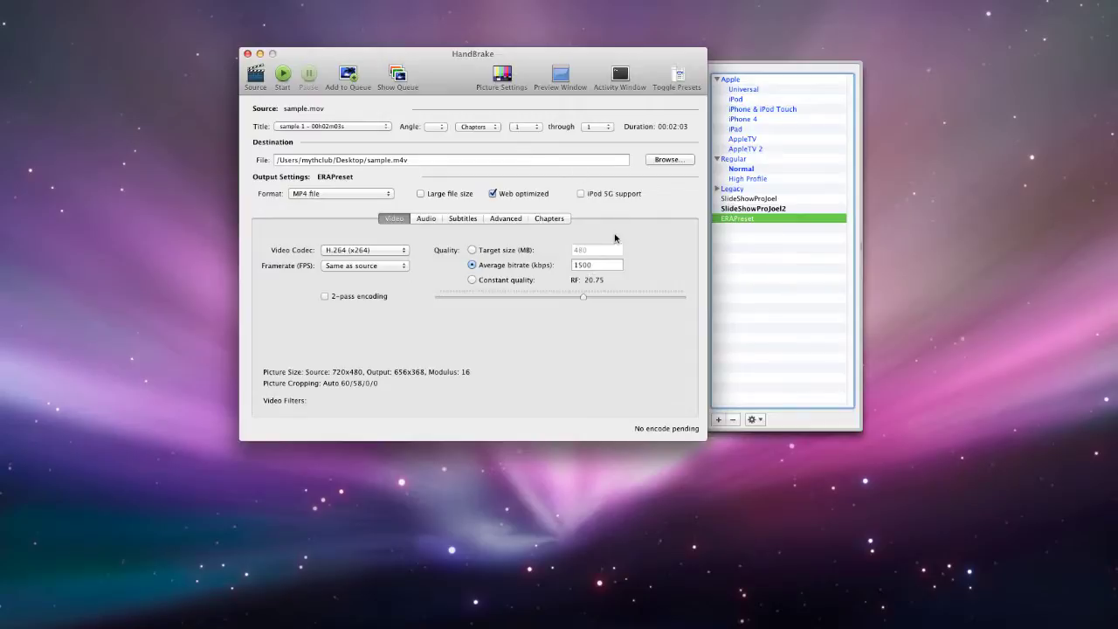
- Cancel creating a new preset and keep the 1500 kbps average bitrate mode
{"action": "left_click", "coordinate": [718, 420]}
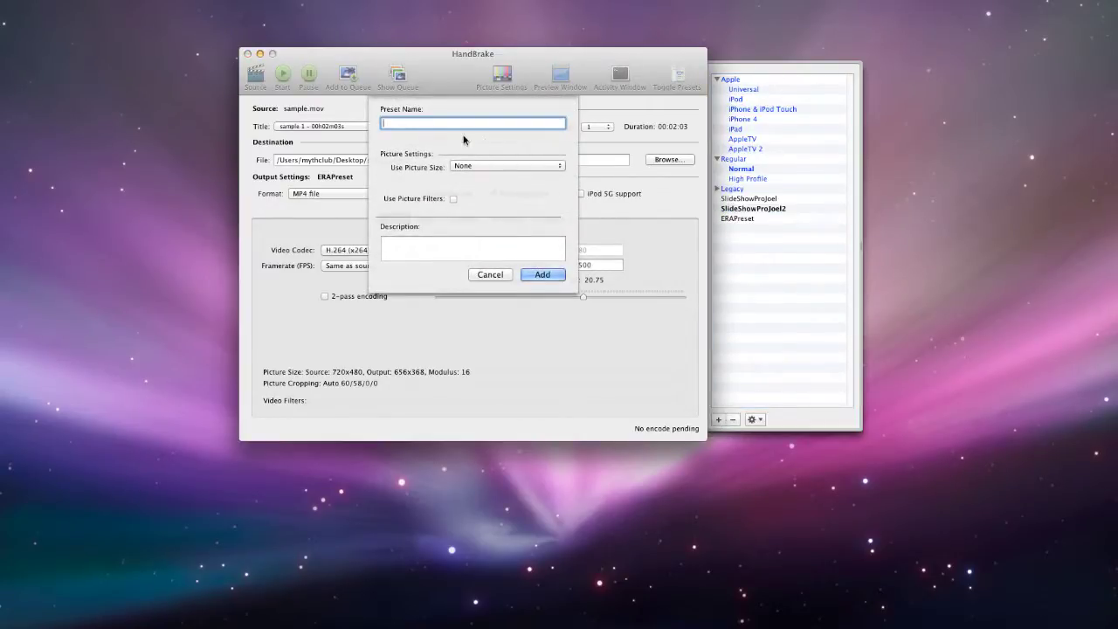
{"action": "left_click", "coordinate": [490, 274]}
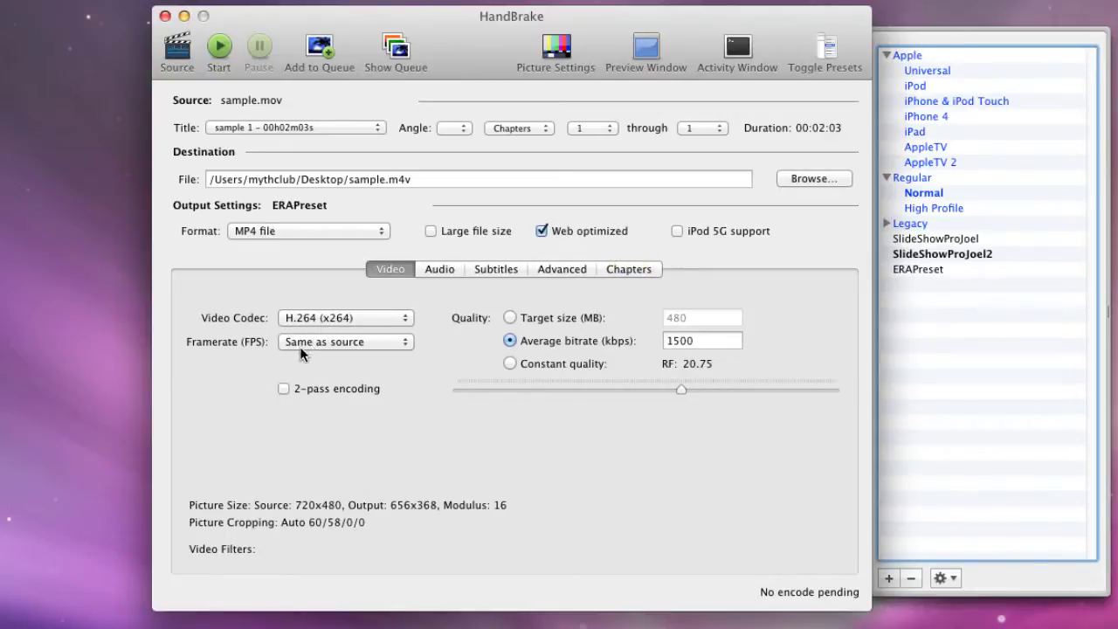
{"action": "left_click", "coordinate": [511, 341]}
- Show the audio settings: English track as AAC stereo, 44.1 kHz, 128 kbps
{"action": "left_click", "coordinate": [442, 271]}
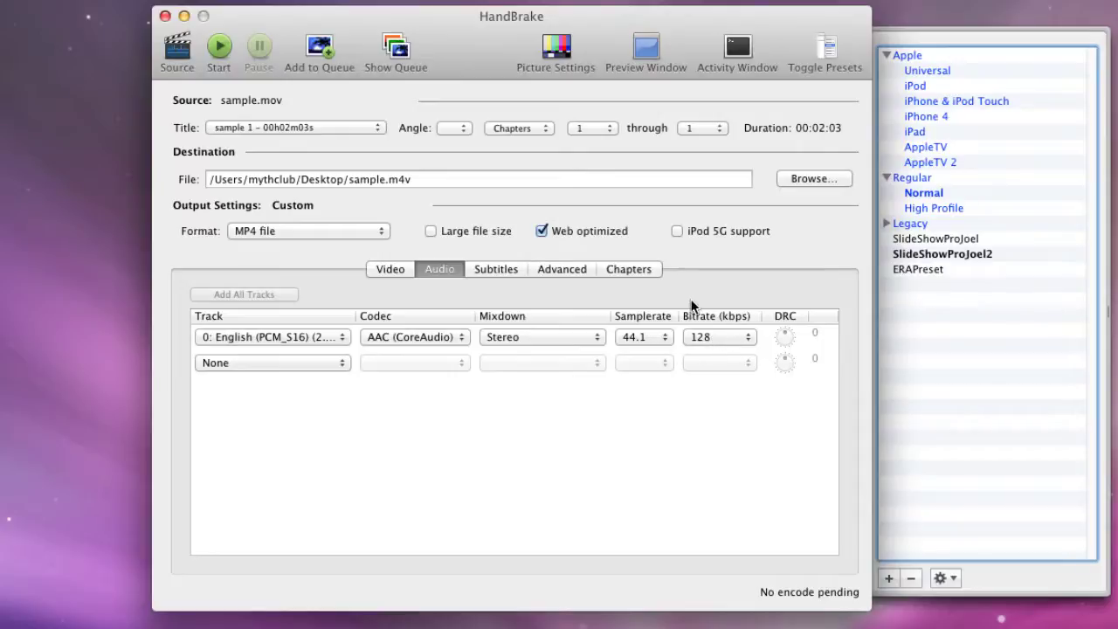
- In Picture Settings, set the width to 640 and use custom cropping of 0 on all sides
{"action": "left_click", "coordinate": [560, 52]}
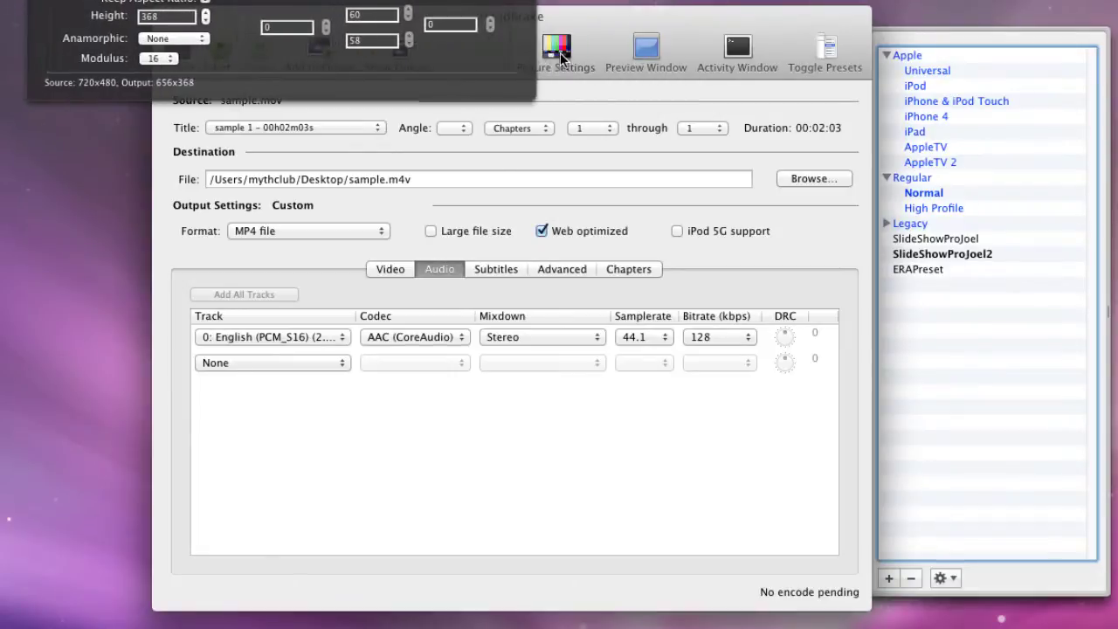
{"action": "left_click_drag", "start_coordinate": [640, 119], "coordinate": [755, 245]}
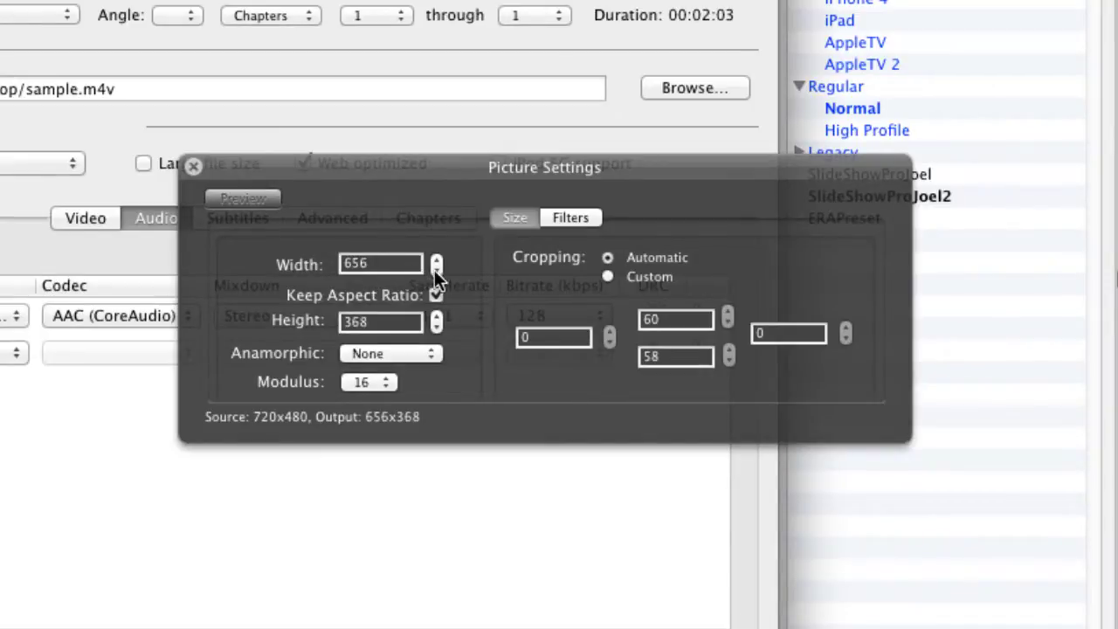
{"action": "left_click", "coordinate": [437, 271]}
{"action": "left_click", "coordinate": [608, 276]}
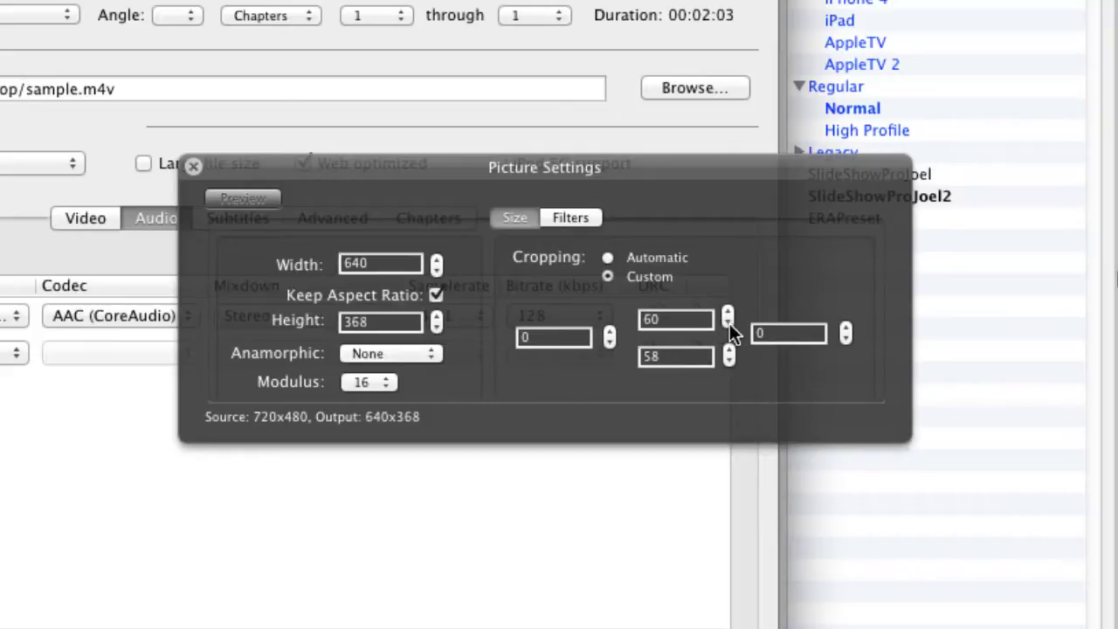
{"action": "left_click_drag", "start_coordinate": [729, 324], "coordinate": [729, 362]}
- Close Picture Settings and replace 'sample' in the destination file name with A1-G2-MAR5-1
{"action": "left_click", "coordinate": [193, 167]}
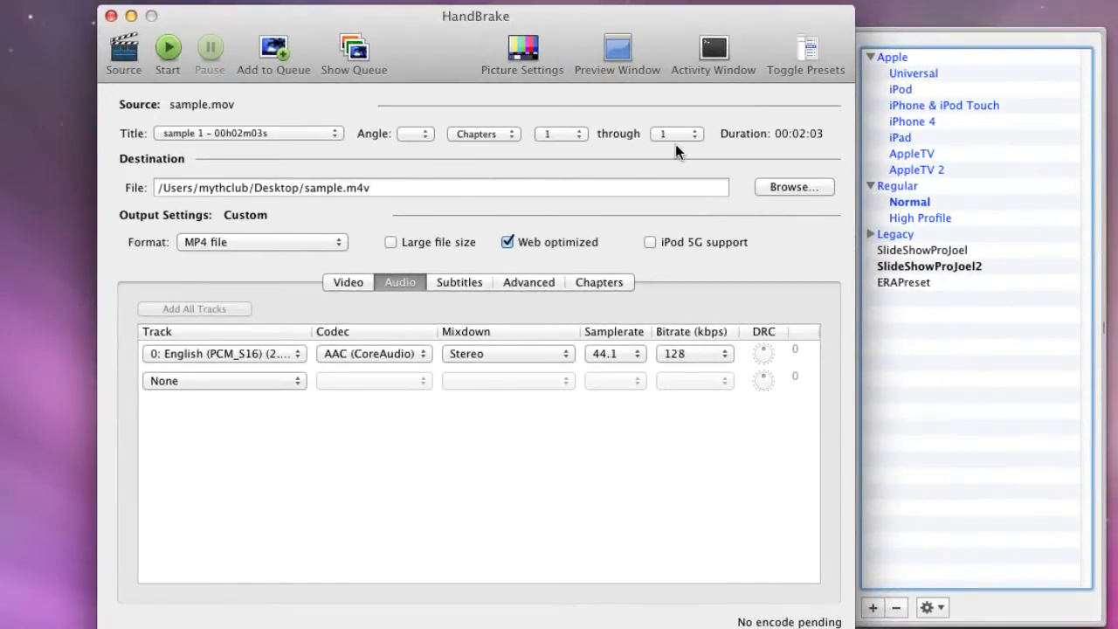
{"action": "left_click", "coordinate": [335, 190]}
{"action": "left_click_drag", "start_coordinate": [342, 188], "coordinate": [306, 188]}
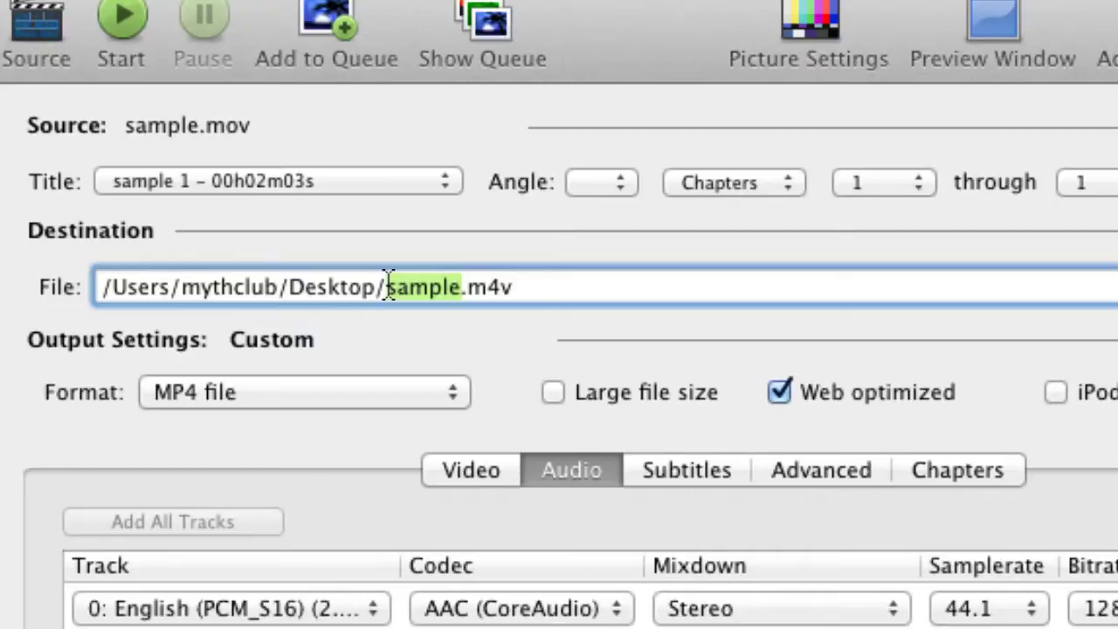
{"action": "type", "text": "A1"}
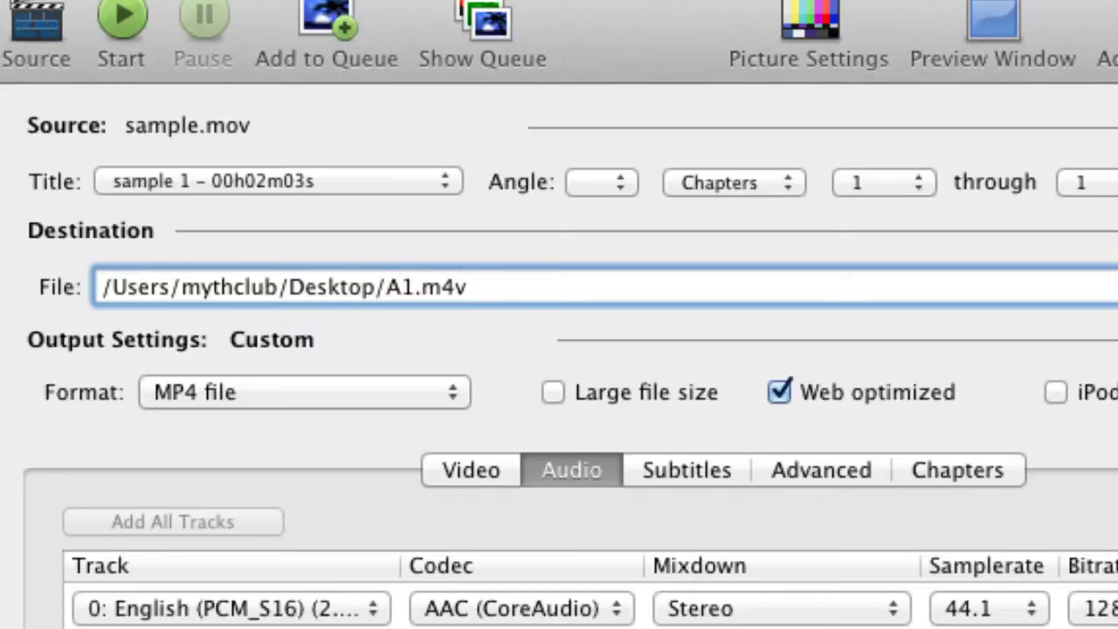
{"action": "type", "text": "-"}
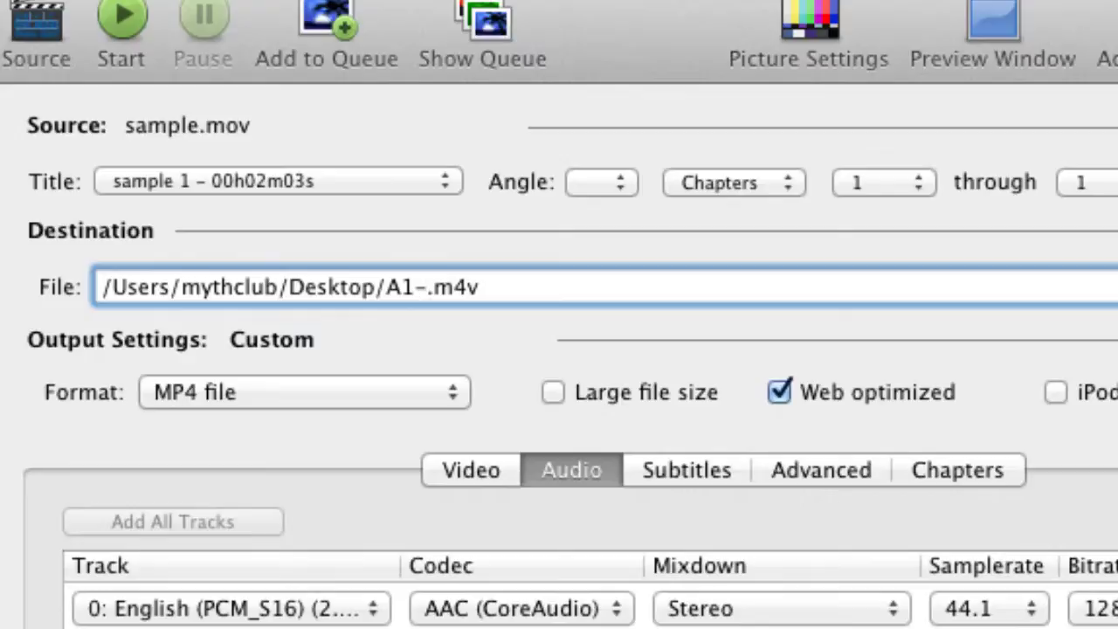
{"action": "type", "text": "G"}
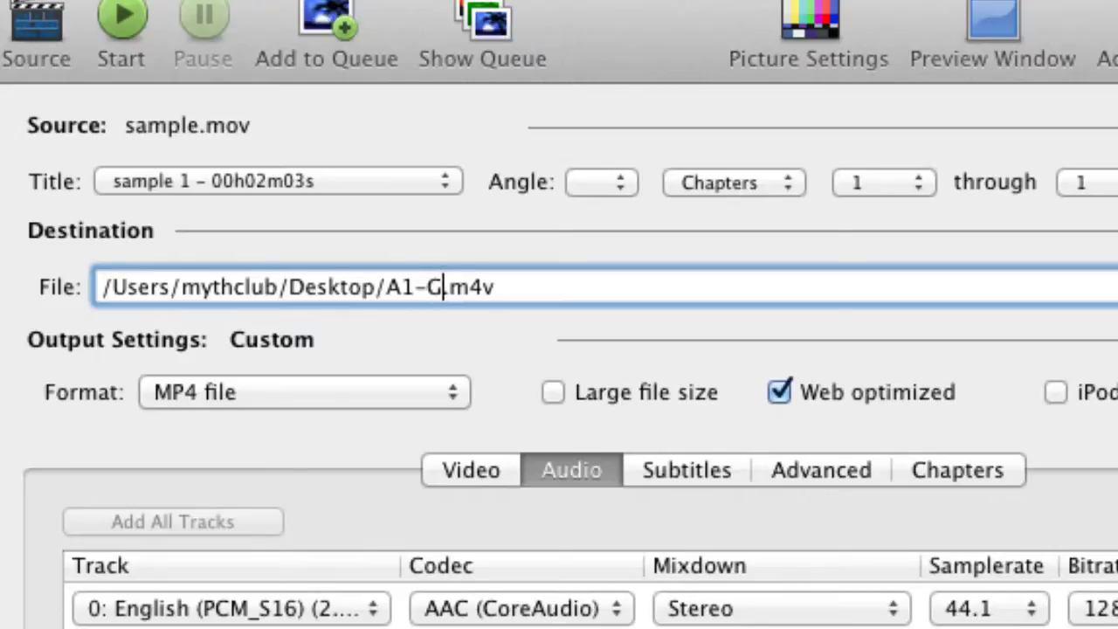
{"action": "type", "text": "2"}
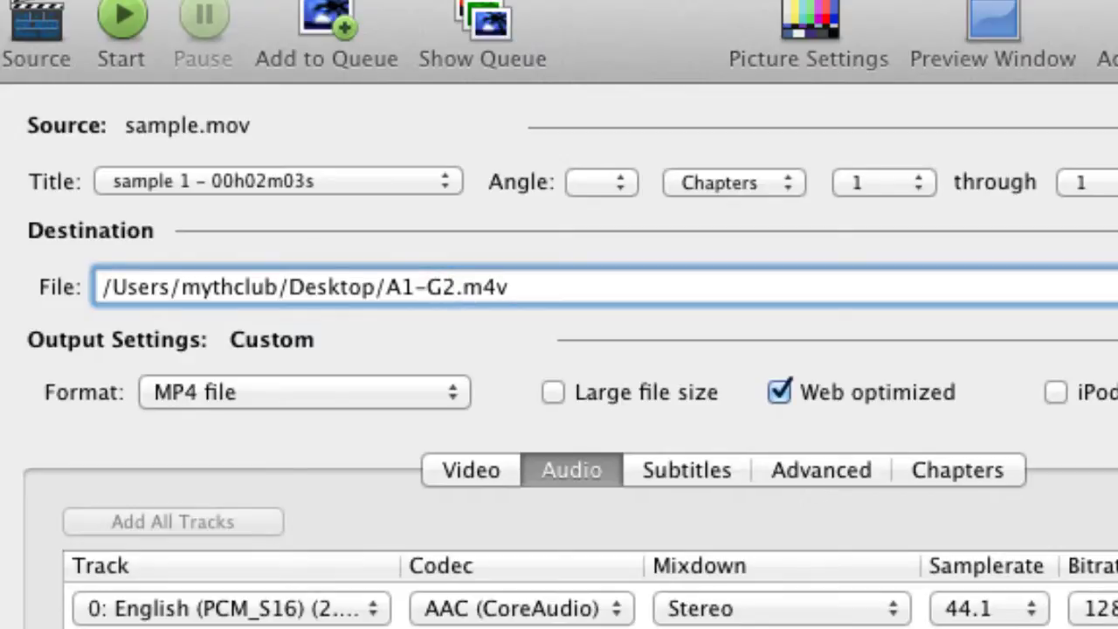
{"action": "type", "text": "-"}
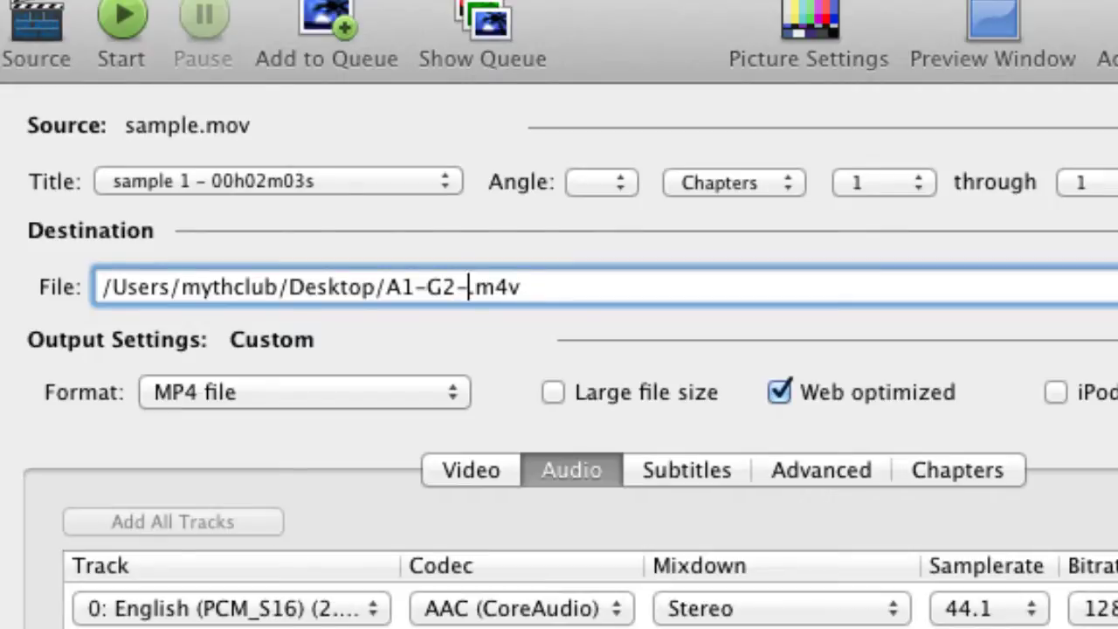
{"action": "type", "text": "MAR"}
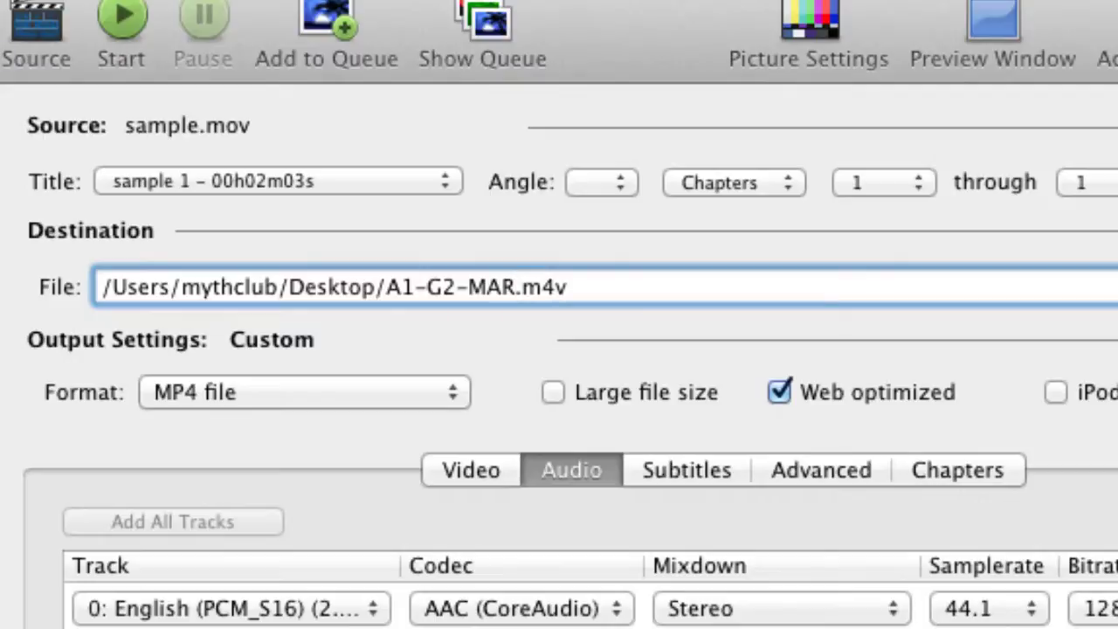
{"action": "type", "text": "5"}
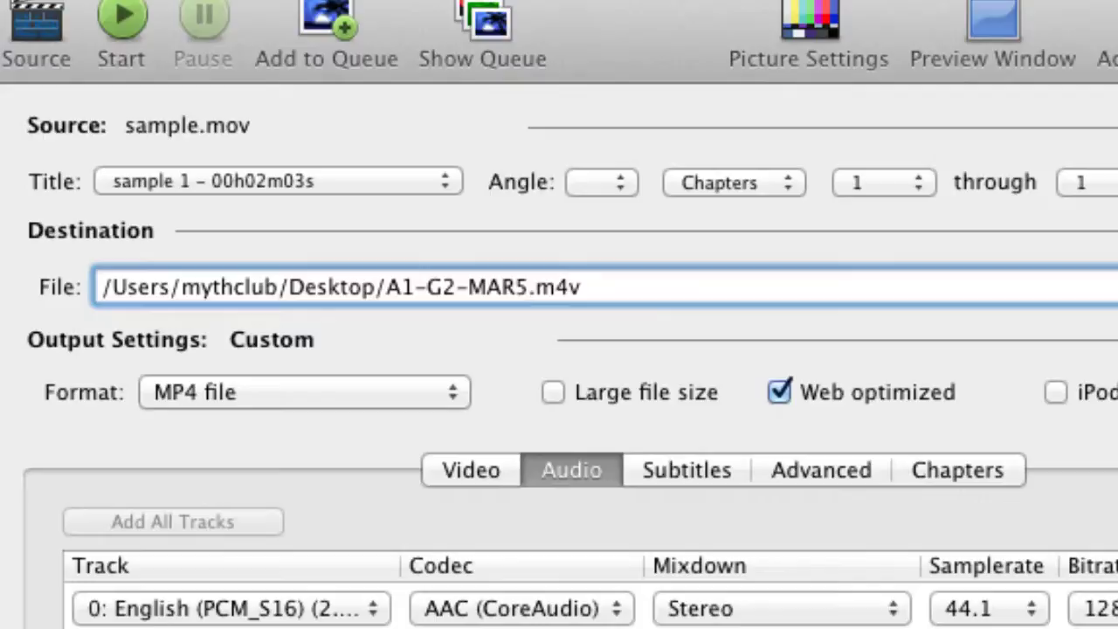
{"action": "type", "text": "-"}
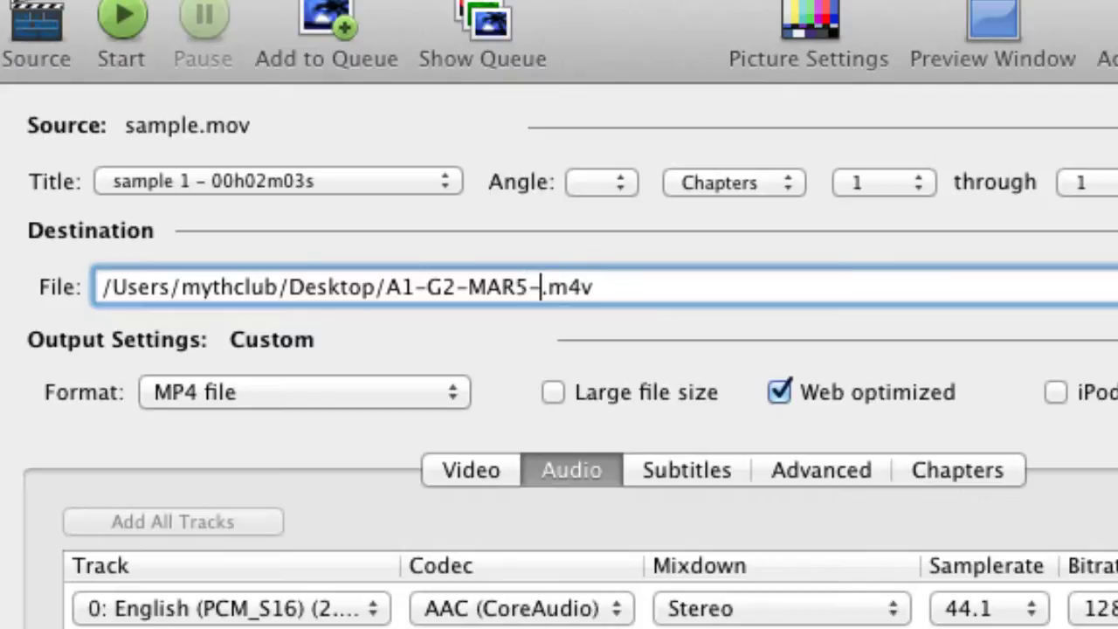
{"action": "type", "text": "1"}
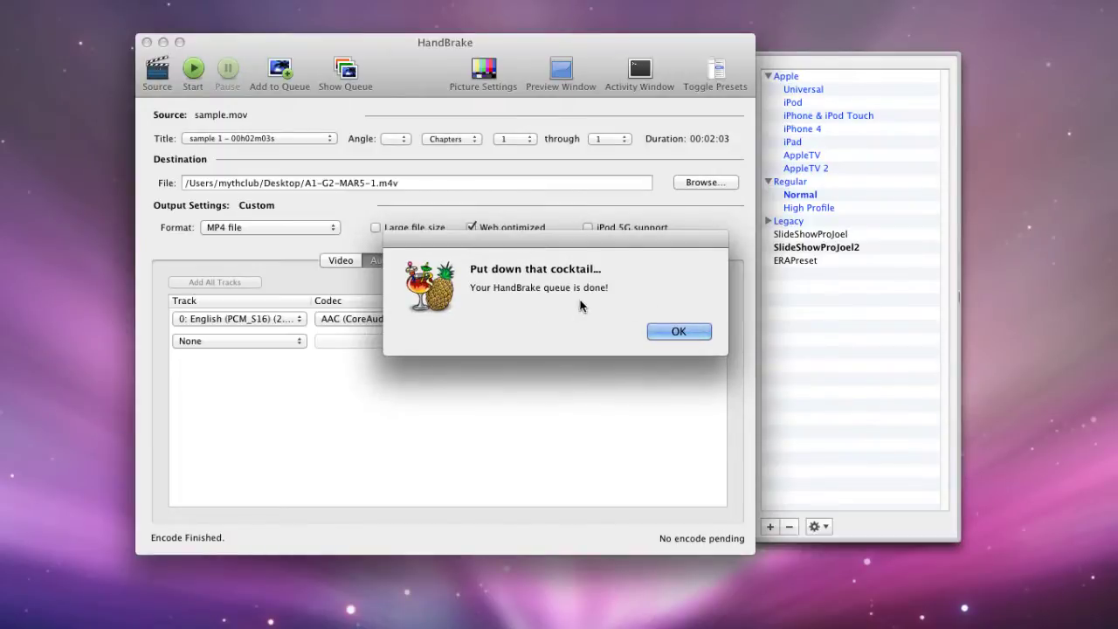
- Dismiss the queue-finished notice once A1-G2-MAR5-1.m4v has been encoded
{"action": "left_click", "coordinate": [674, 332]}
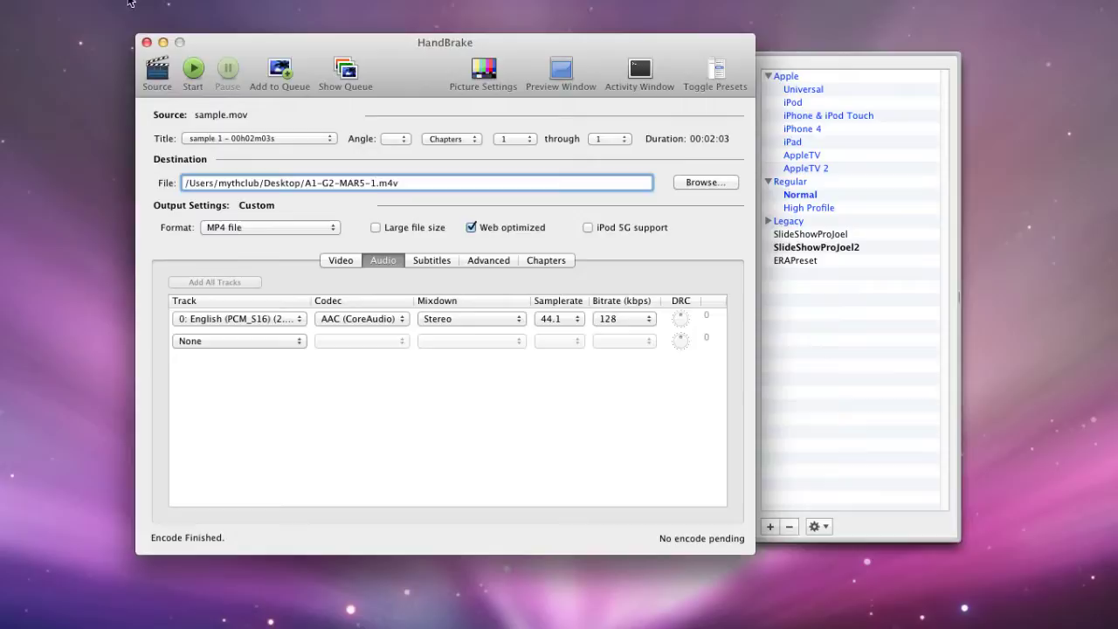
- Hide HandBrake and move A1-G2-MAR5-1.m4v next to sample.mov on the desktop
{"action": "left_click", "coordinate": [162, 42]}
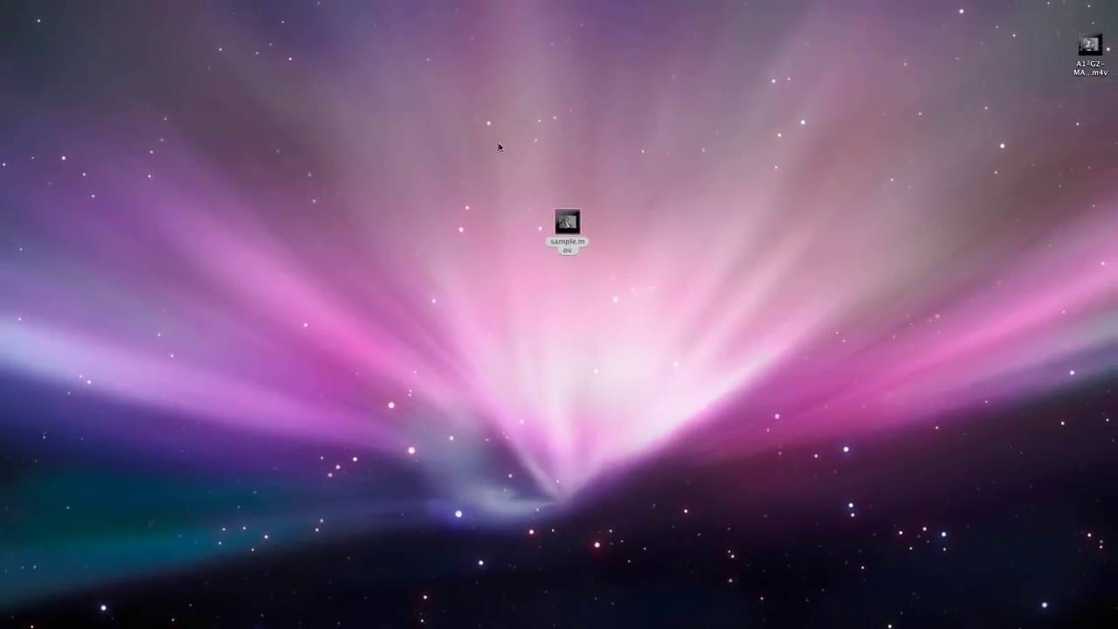
{"action": "left_click", "coordinate": [1090, 48]}
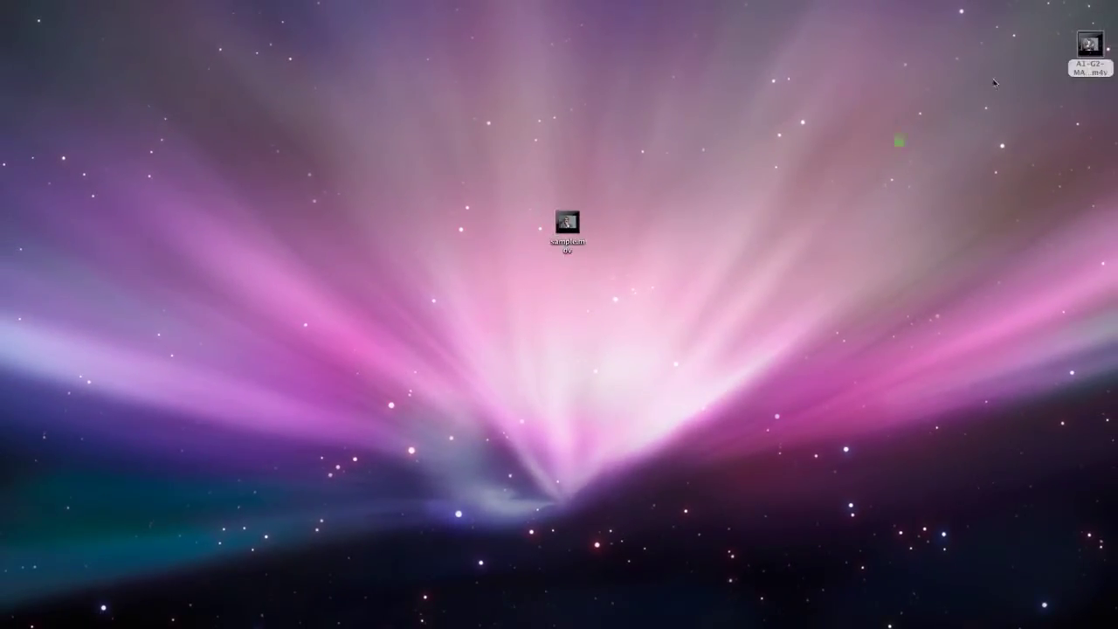
{"action": "left_click_drag", "start_coordinate": [993, 83], "coordinate": [631, 228]}
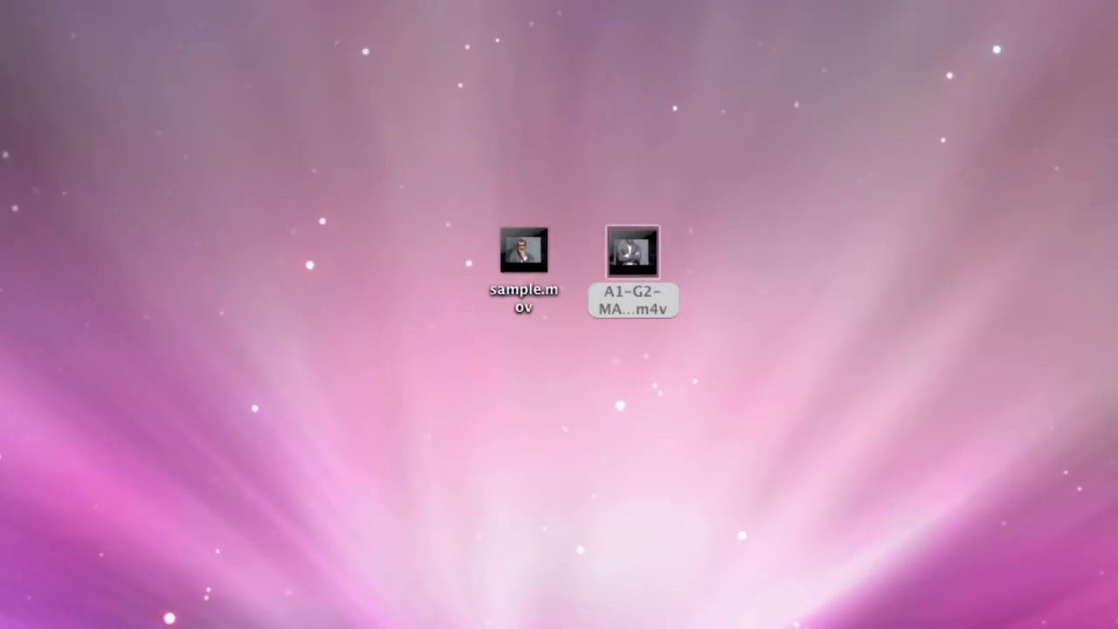
- Confirm A1-G2-MAR5-1.m4v is 23.2 MB in its info window and preview its playback
{"action": "key", "text": "super+i"}
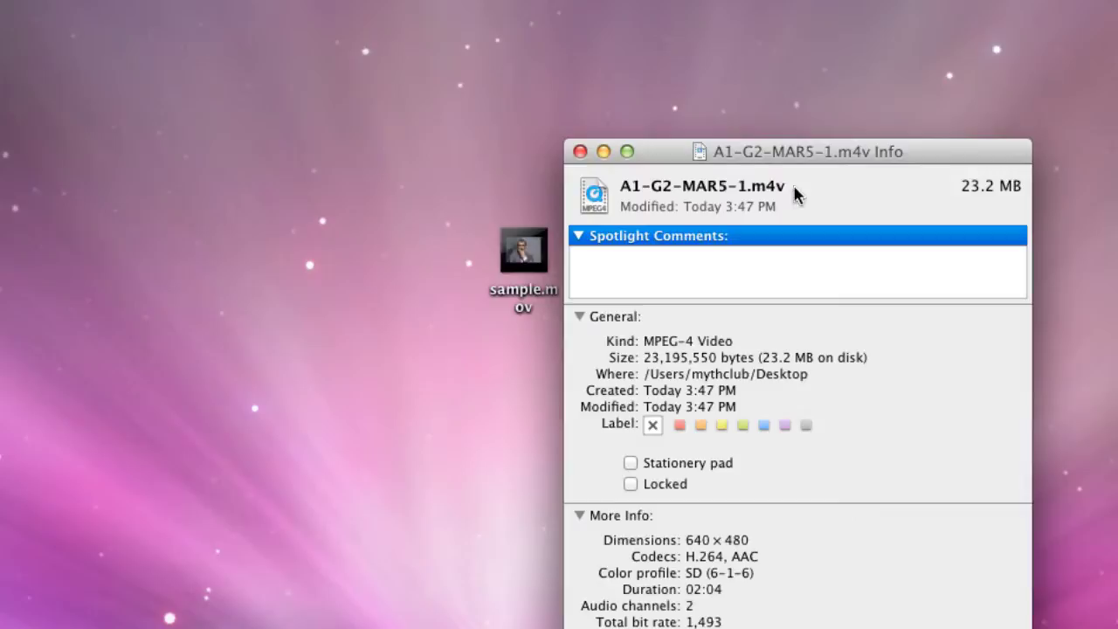
{"action": "left_click", "coordinate": [581, 153]}
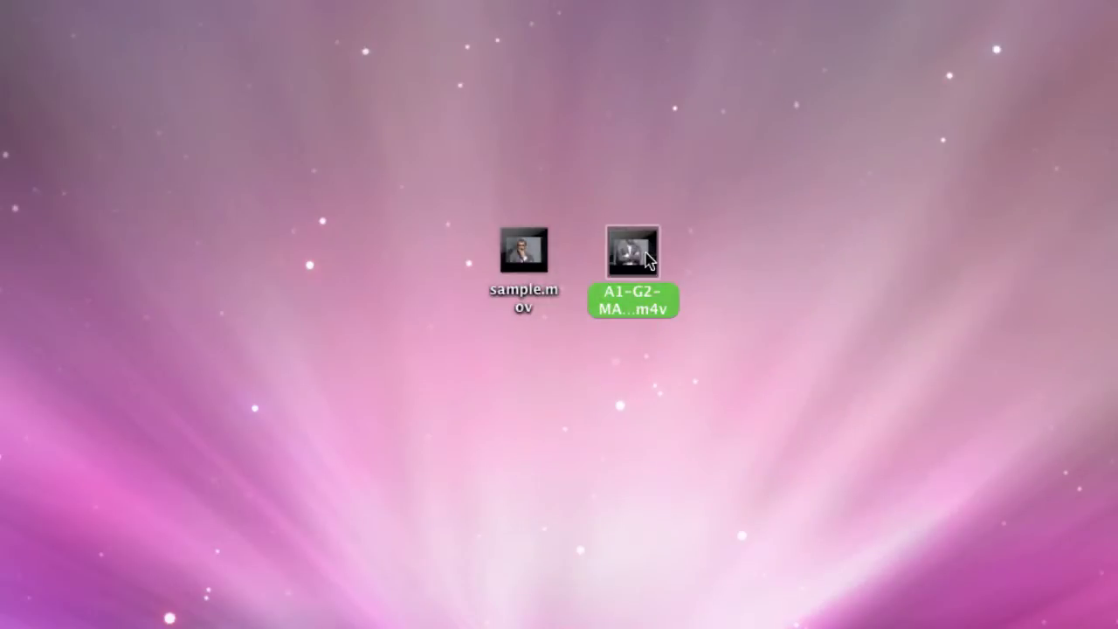
{"action": "key", "text": "space"}
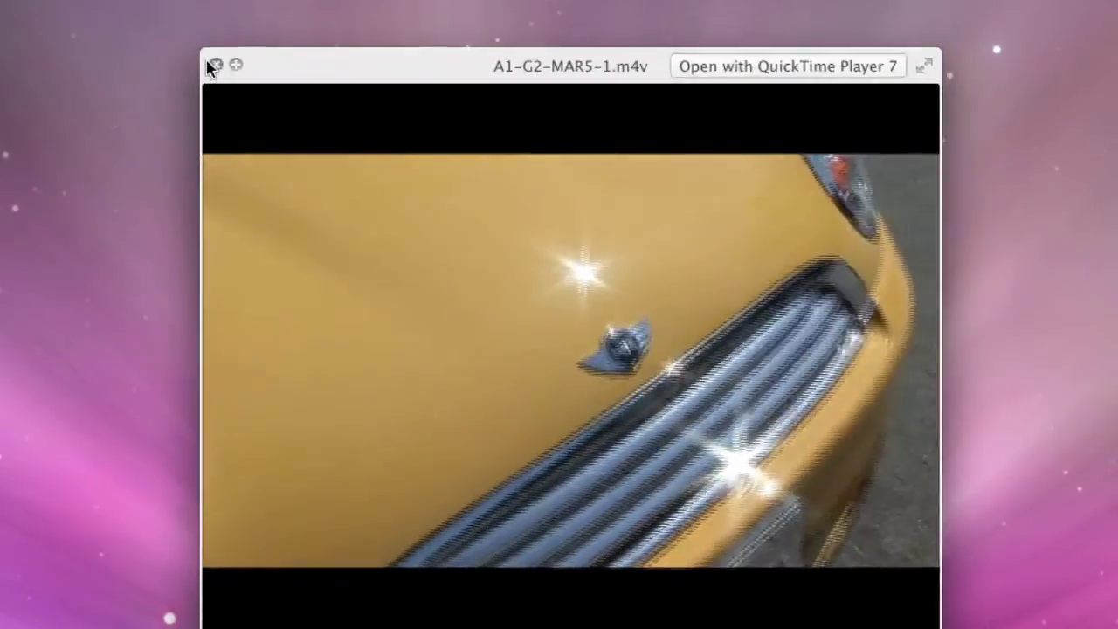
{"action": "left_click", "coordinate": [210, 60]}
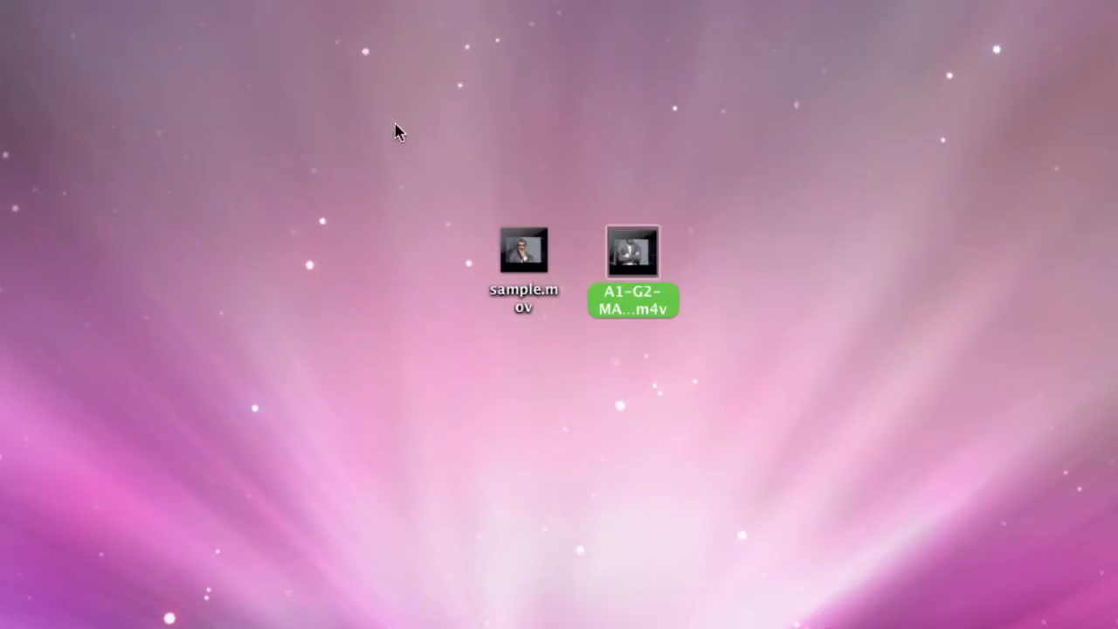
- Check the Get Info window for sample.mov, showing its 469.2 MB size
{"action": "left_click", "coordinate": [524, 248]}
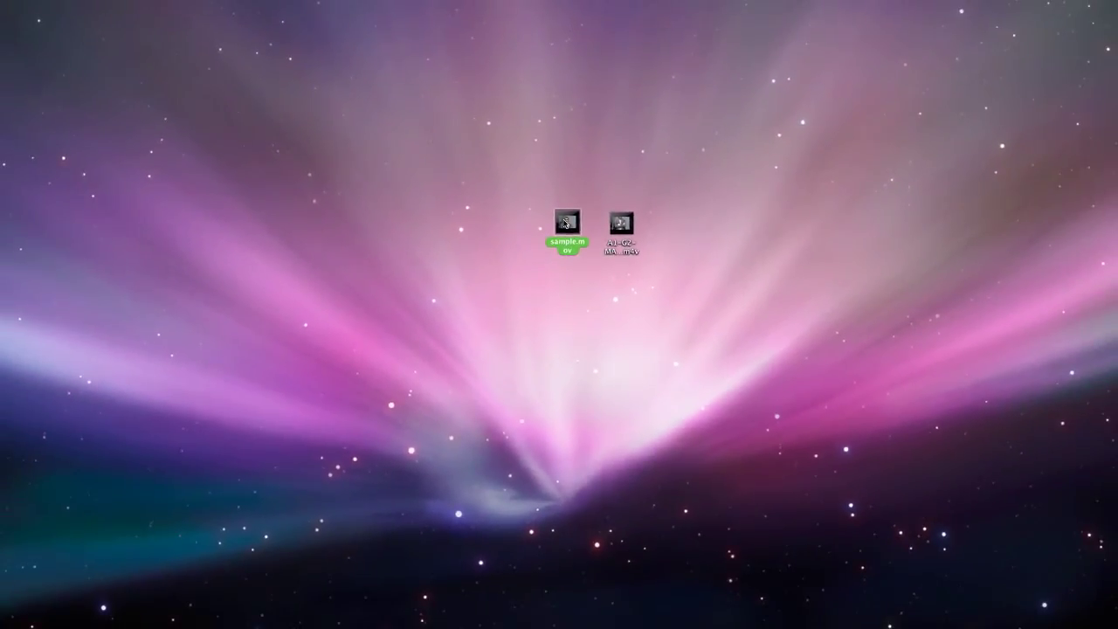
{"action": "key", "text": "super+i"}
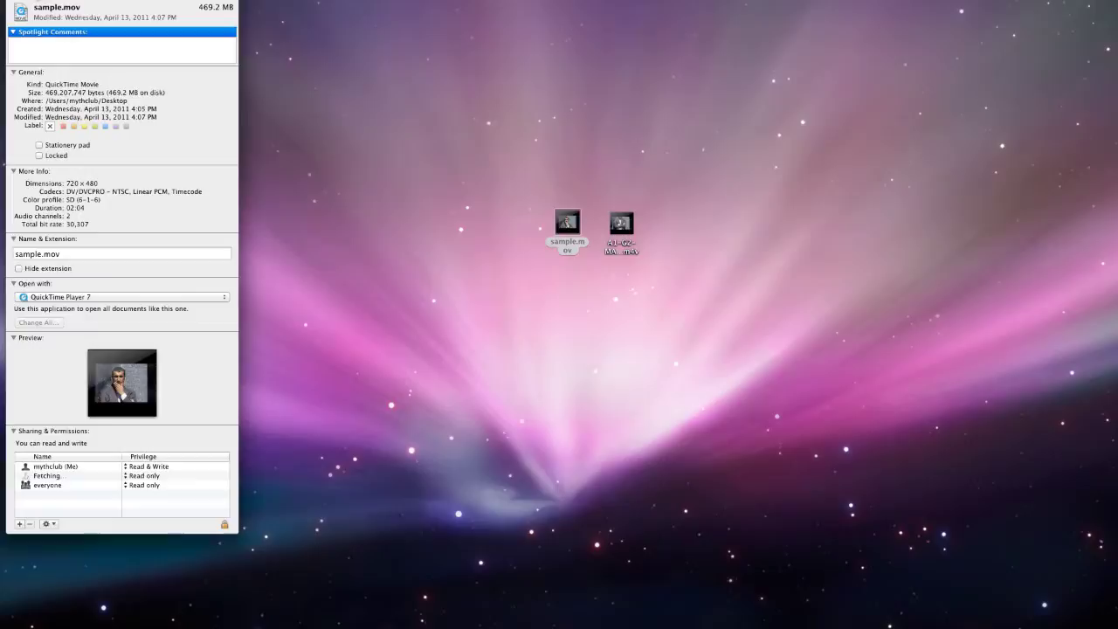
{"action": "key", "text": "super+w"}
- Check A1-G2-MAR5-1.m4v's 23.2 MB size in Get Info, then nudge its icon rightward
{"action": "left_click", "coordinate": [624, 228]}
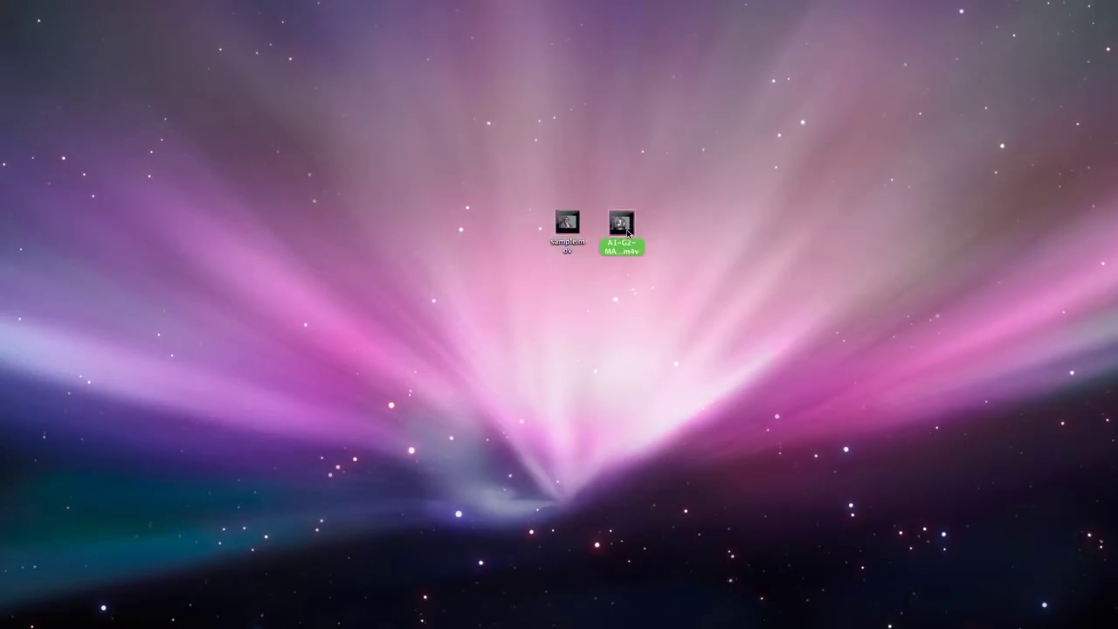
{"action": "key", "text": "super+i"}
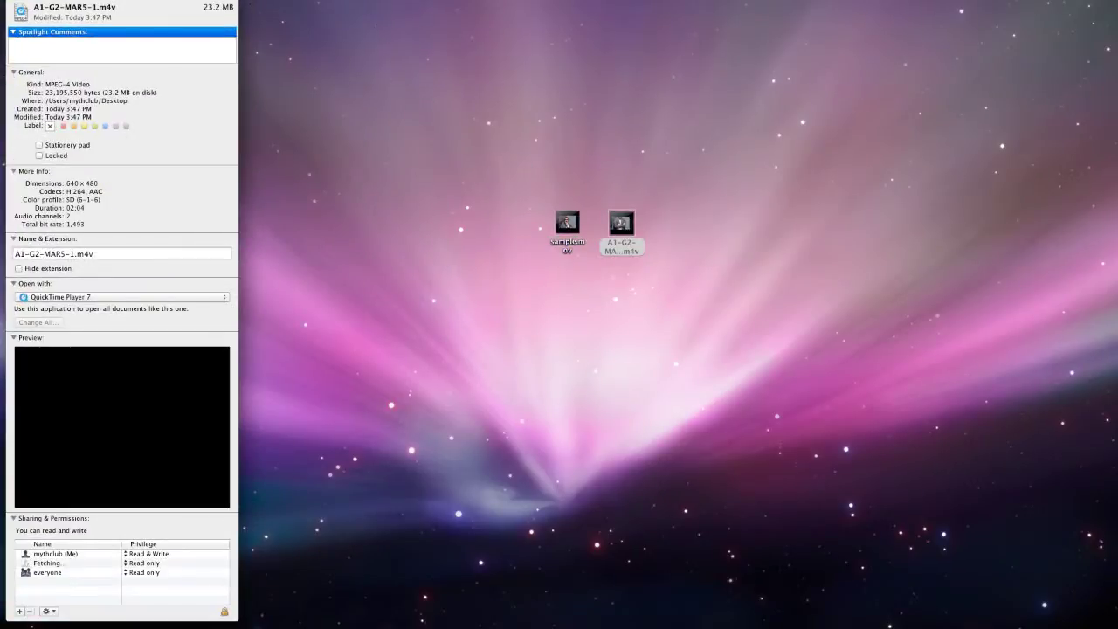
{"action": "left_click_drag", "start_coordinate": [87, 2], "coordinate": [475, 50]}
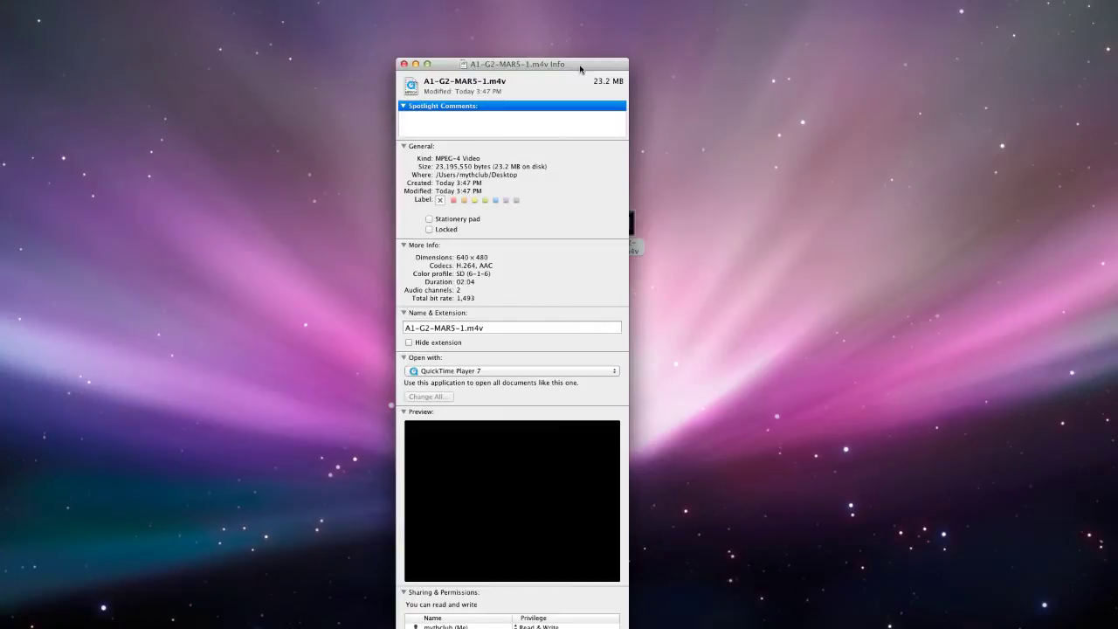
{"action": "left_click", "coordinate": [404, 68]}
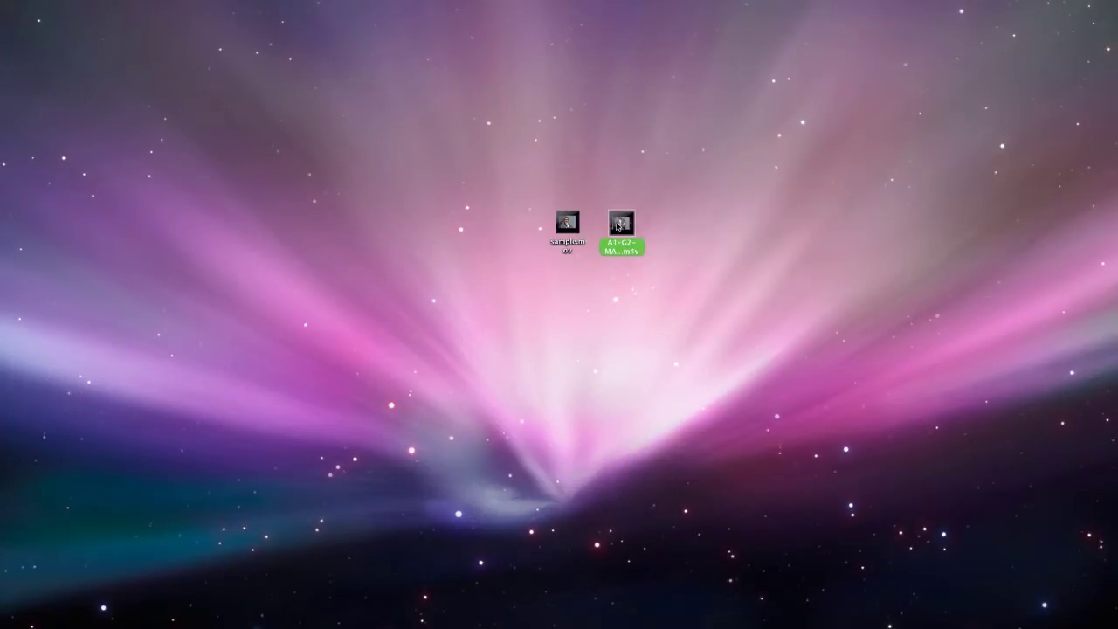
{"action": "left_click_drag", "start_coordinate": [621, 227], "coordinate": [682, 227]}
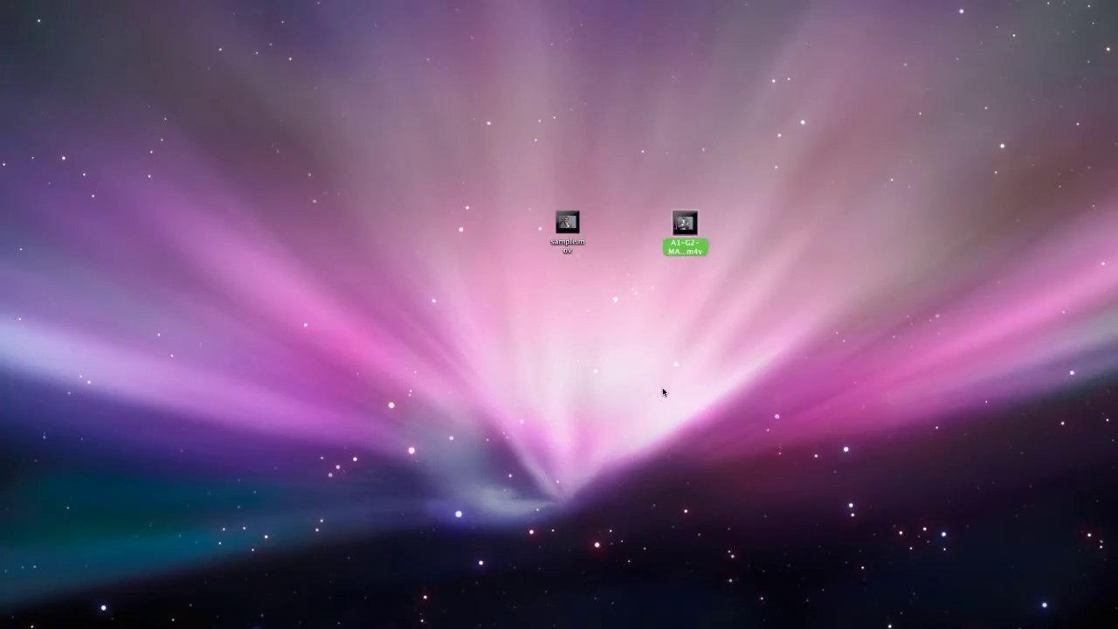